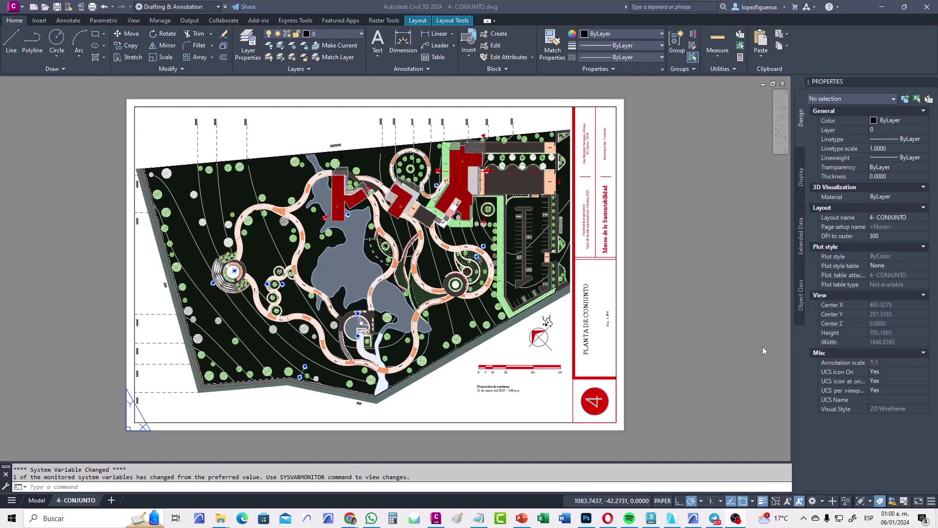
- Pan across the exported 4- CONJUNTO sheet in Civil 3D, then bring Archicad's CONJUNTO layout forward
{"action": "left_click", "coordinate": [464, 405]}
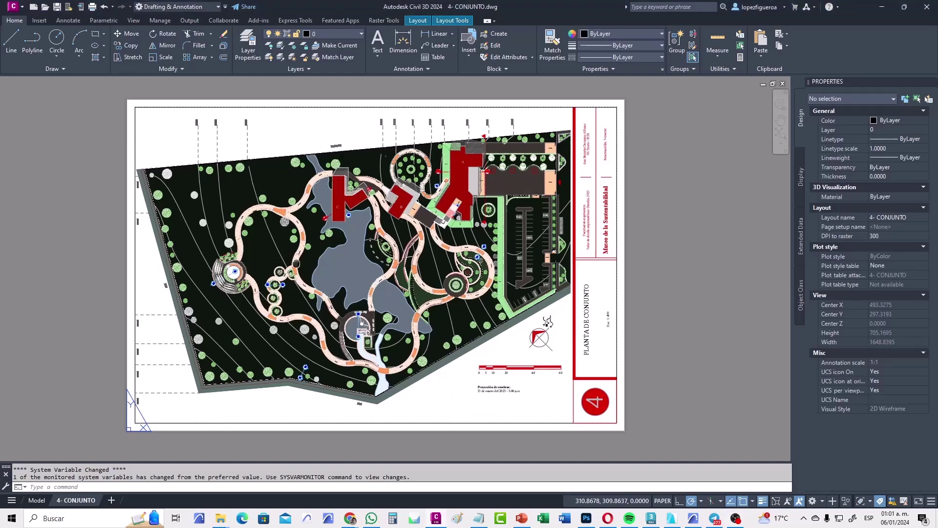
{"action": "middle_click_drag", "start_coordinate": [295, 263], "coordinate": [332, 266]}
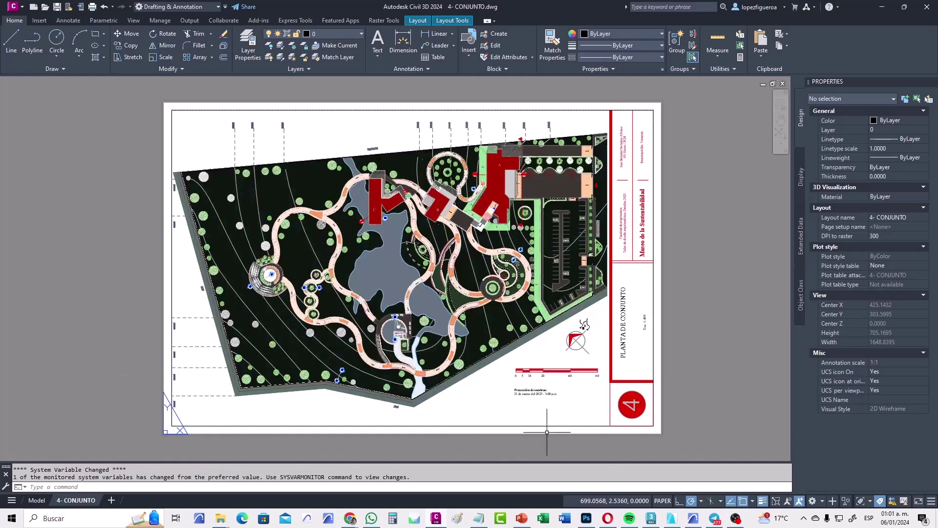
{"action": "left_click", "coordinate": [697, 522]}
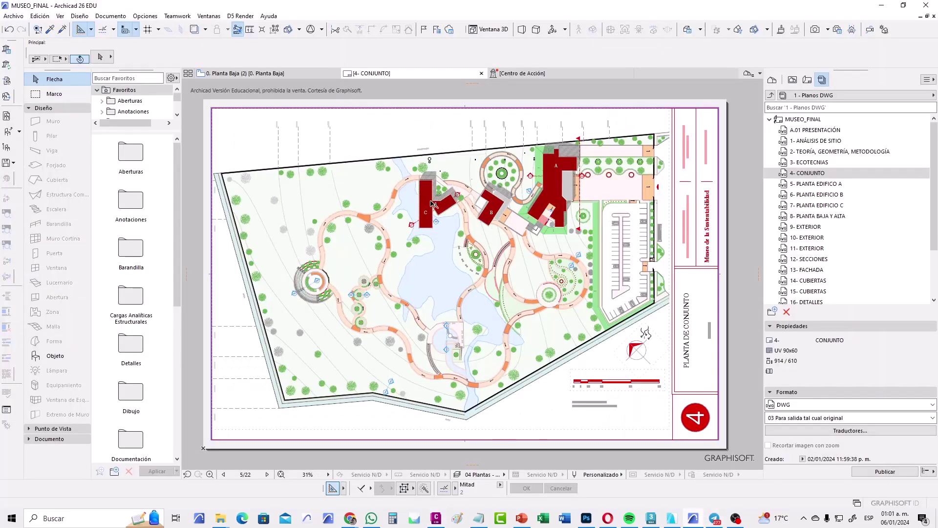
- Zoom Archicad's CONJUNTO layout in on buildings A–C, then return to the Civil 3D drawing
{"action": "middle_click_drag", "start_coordinate": [551, 197], "coordinate": [502, 214]}
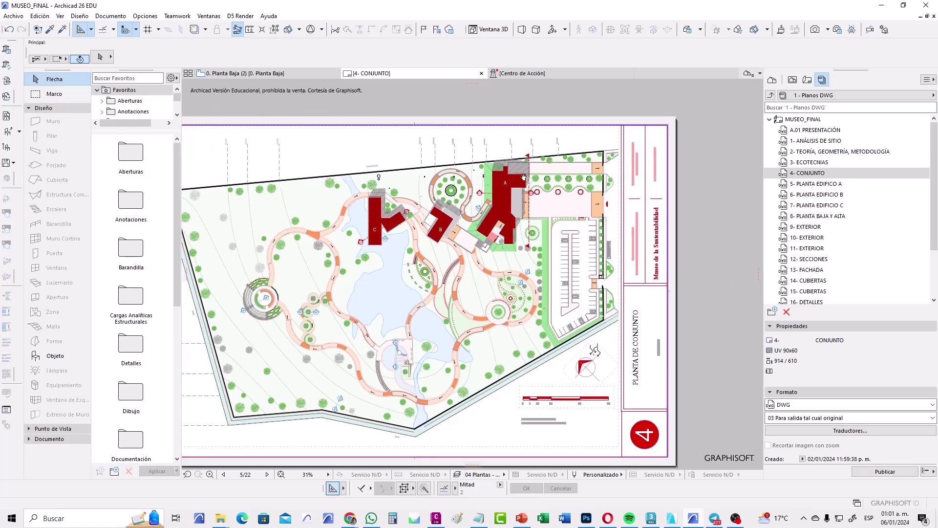
{"action": "scroll", "coordinate": [502, 174], "scroll_direction": "up", "scroll_amount": 3}
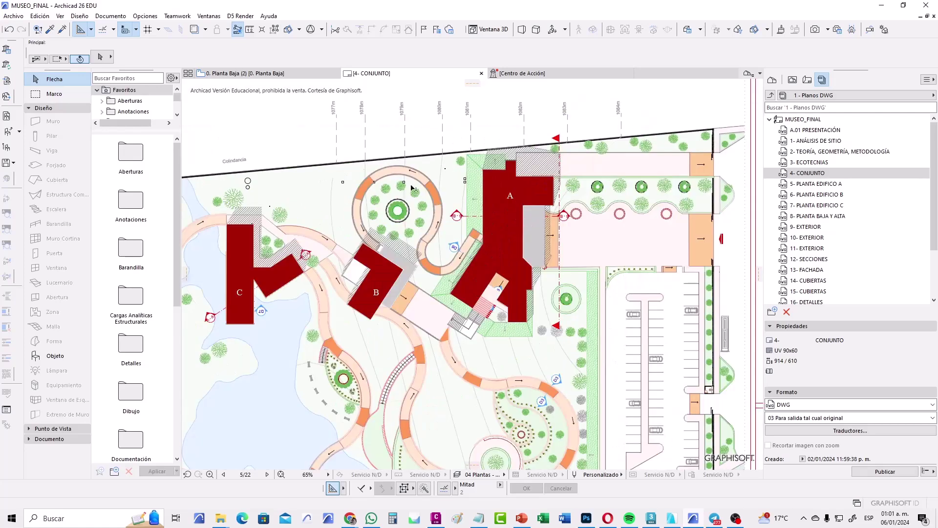
{"action": "middle_click_drag", "start_coordinate": [362, 293], "coordinate": [568, 228]}
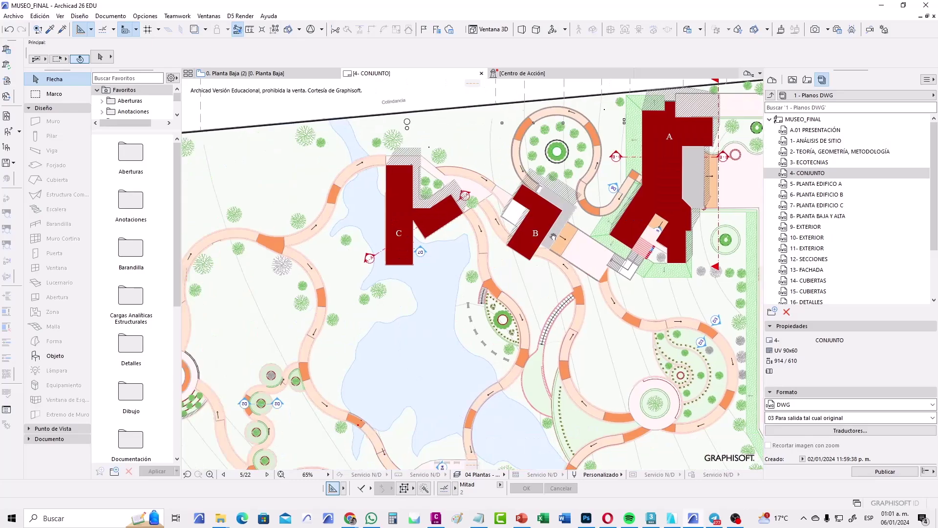
{"action": "left_click", "coordinate": [435, 518]}
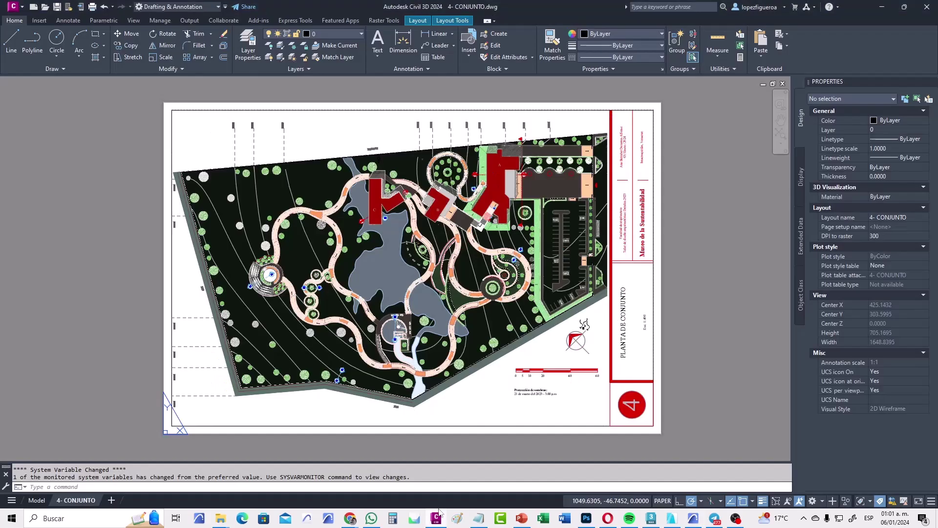
- Inspect building A close up in the Civil 3D DWG, zoom back to the full sheet, and return to Archicad
{"action": "scroll", "coordinate": [508, 193], "scroll_direction": "up", "scroll_amount": 4}
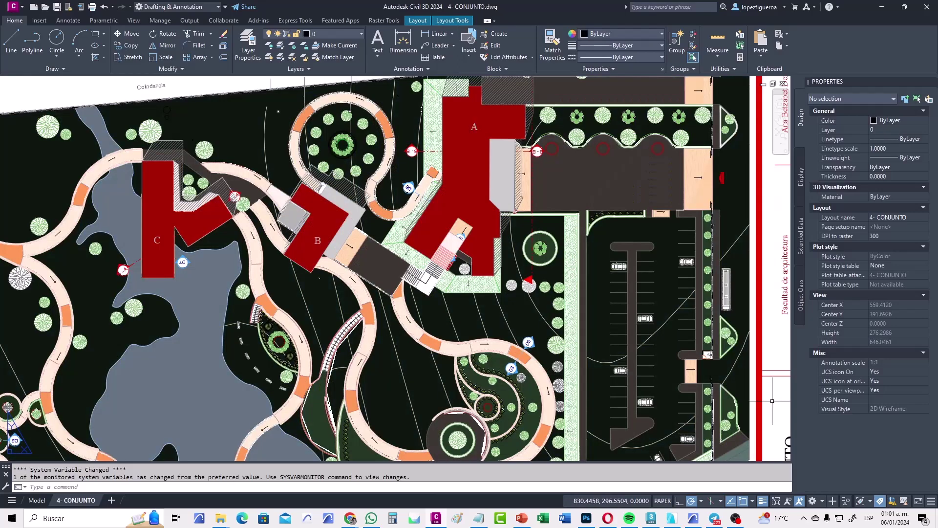
{"action": "middle_click_drag", "start_coordinate": [427, 299], "coordinate": [456, 285]}
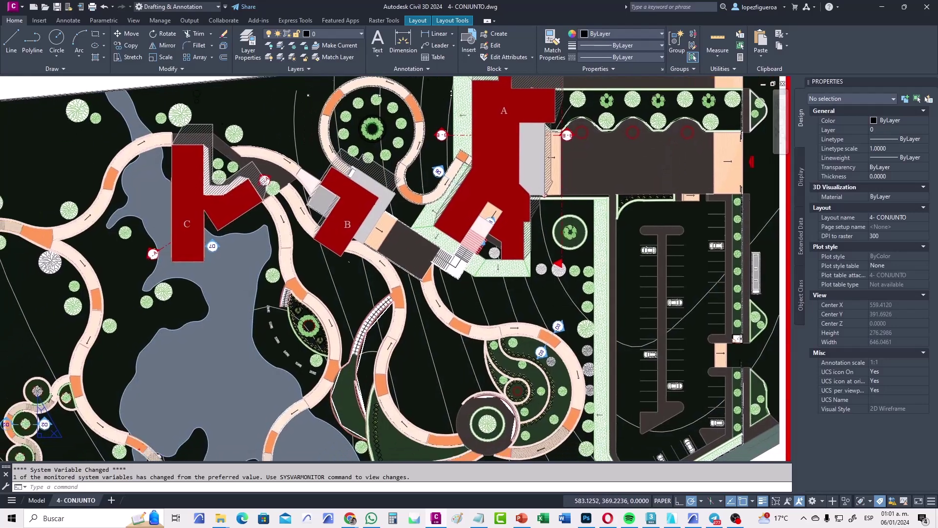
{"action": "scroll", "coordinate": [459, 337], "scroll_direction": "down", "scroll_amount": 4}
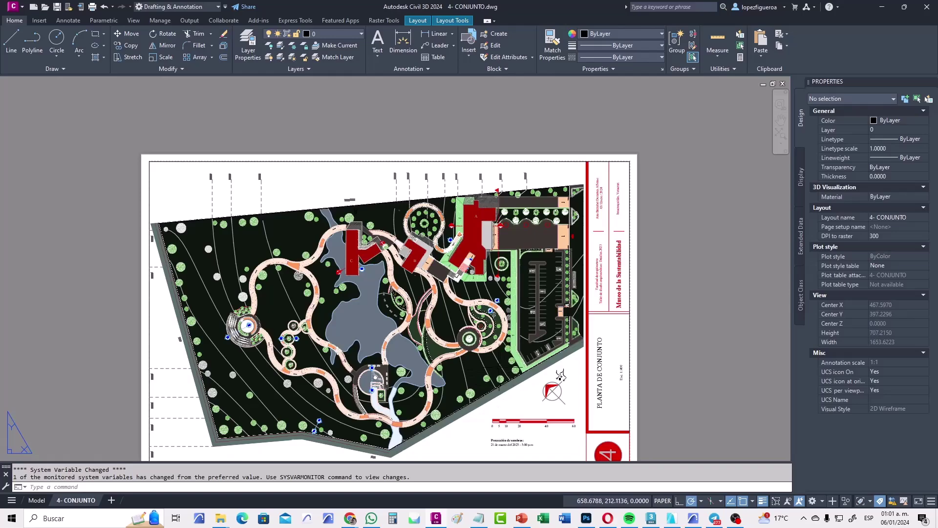
{"action": "middle_click_drag", "start_coordinate": [519, 461], "coordinate": [518, 420]}
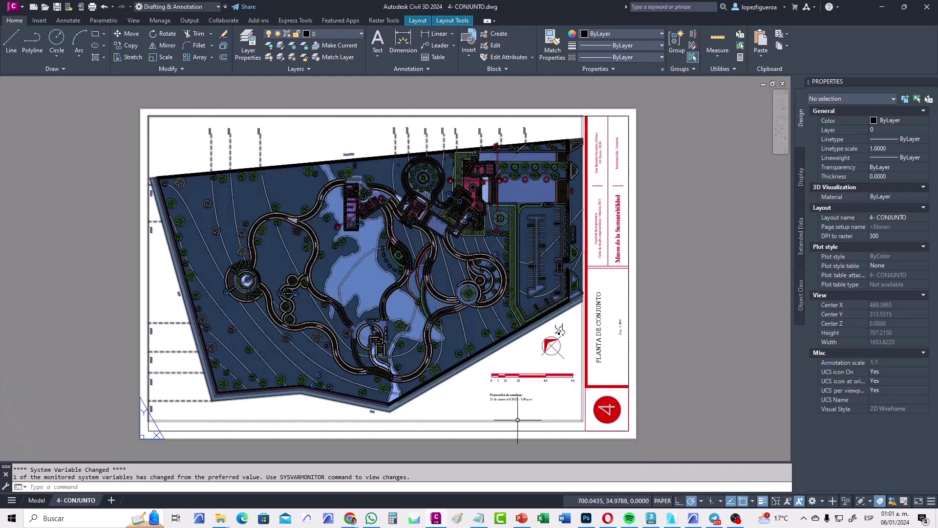
{"action": "key", "text": "alt+Tab"}
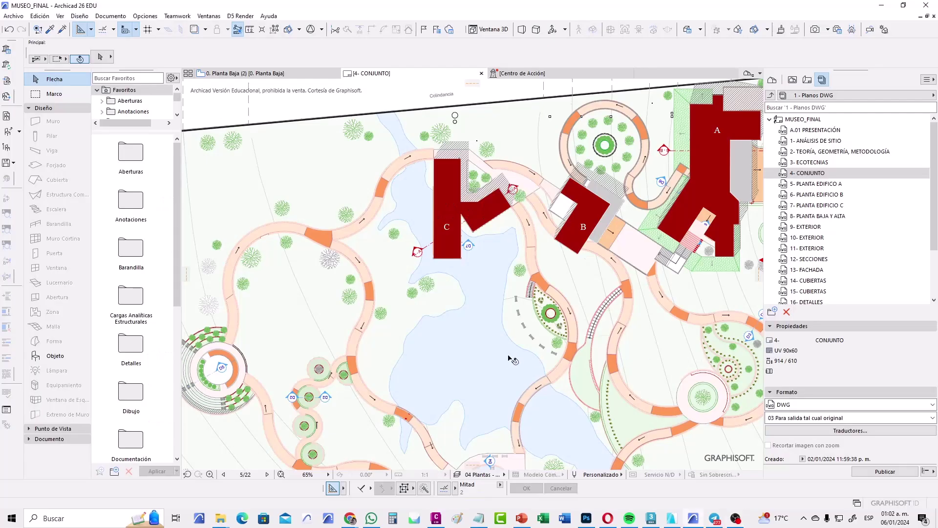
- Open the placed site-plan drawing's source view, 0. Planta Baja (2), via Abrir Vista Origen
{"action": "scroll", "coordinate": [478, 339], "scroll_direction": "down", "scroll_amount": 2}
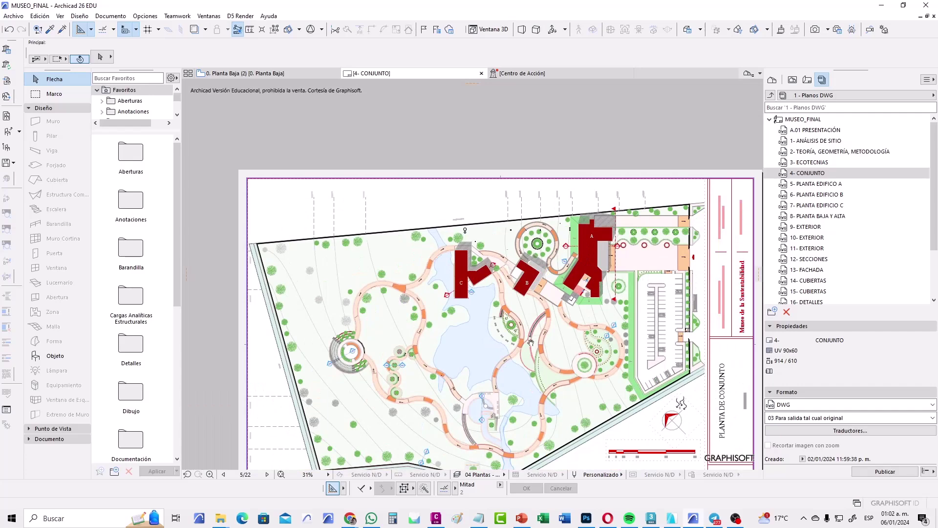
{"action": "middle_click_drag", "start_coordinate": [531, 342], "coordinate": [505, 279]}
{"action": "left_click", "coordinate": [413, 141]}
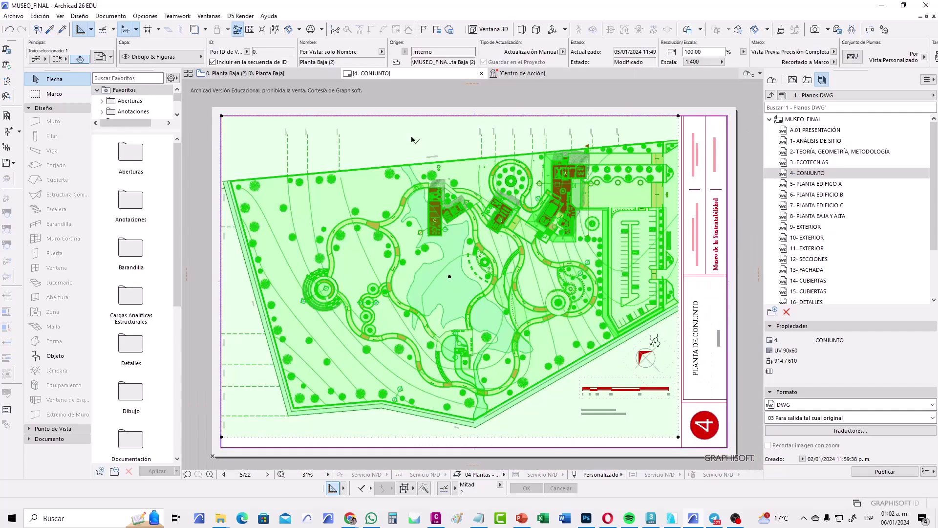
{"action": "right_click", "coordinate": [412, 140]}
{"action": "left_click", "coordinate": [439, 171]}
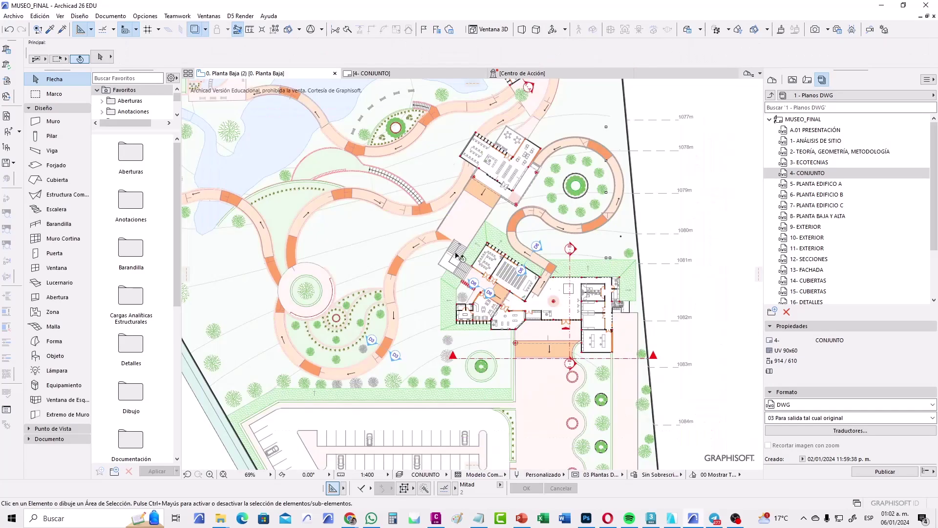
- Review and confirm the View Map settings of 0. Planta Baja (2): CONJUNTO layers, scale 1:400
{"action": "left_click", "coordinate": [792, 80]}
{"action": "left_click", "coordinate": [812, 172]}
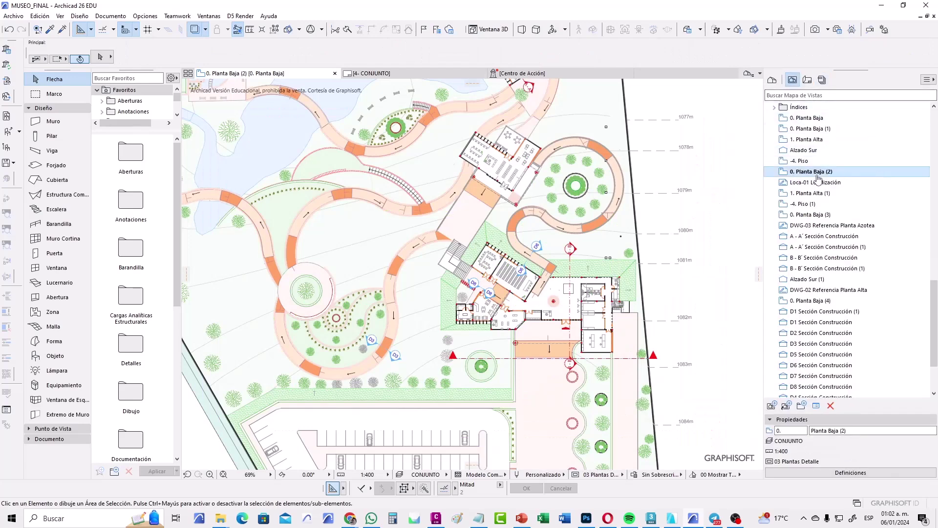
{"action": "left_click", "coordinate": [851, 473]}
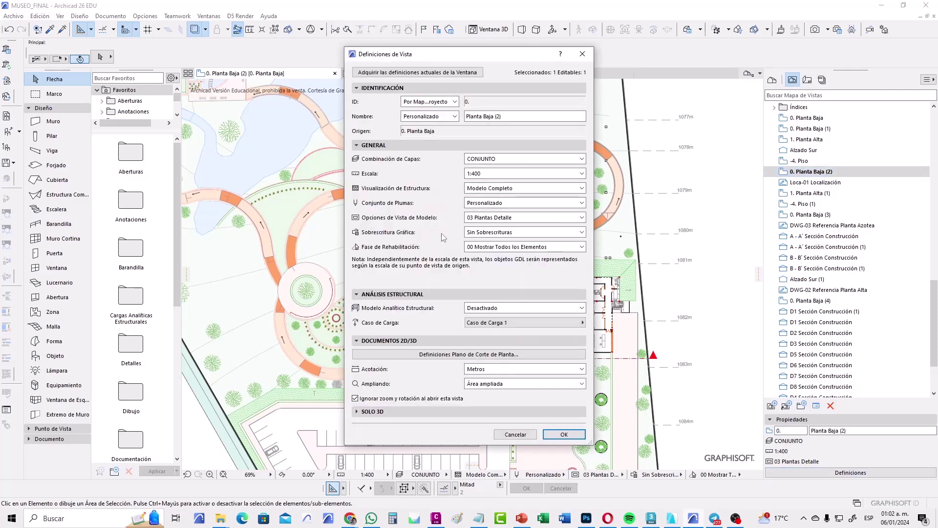
{"action": "left_click", "coordinate": [574, 440]}
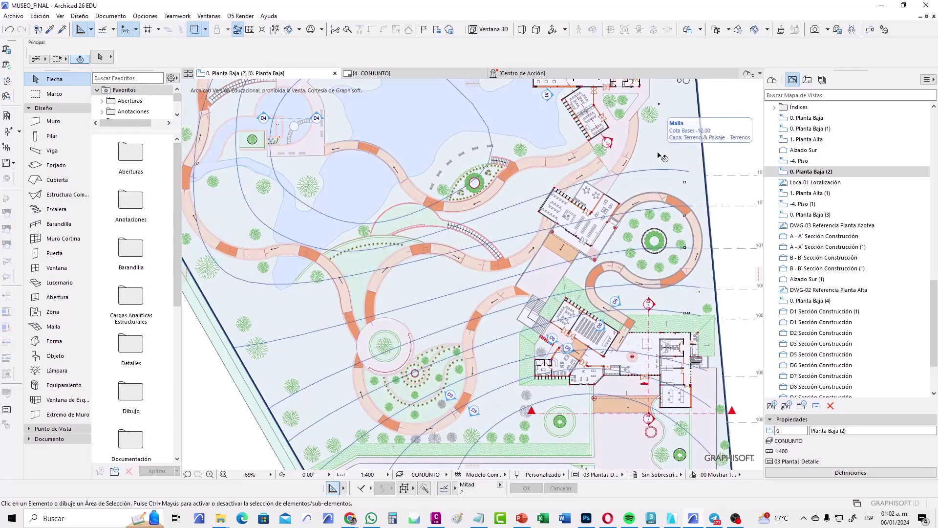
- Set the terrain mesh's cover fill background pen to white pen 19, then compare in Civil 3D
{"action": "left_click", "coordinate": [663, 156]}
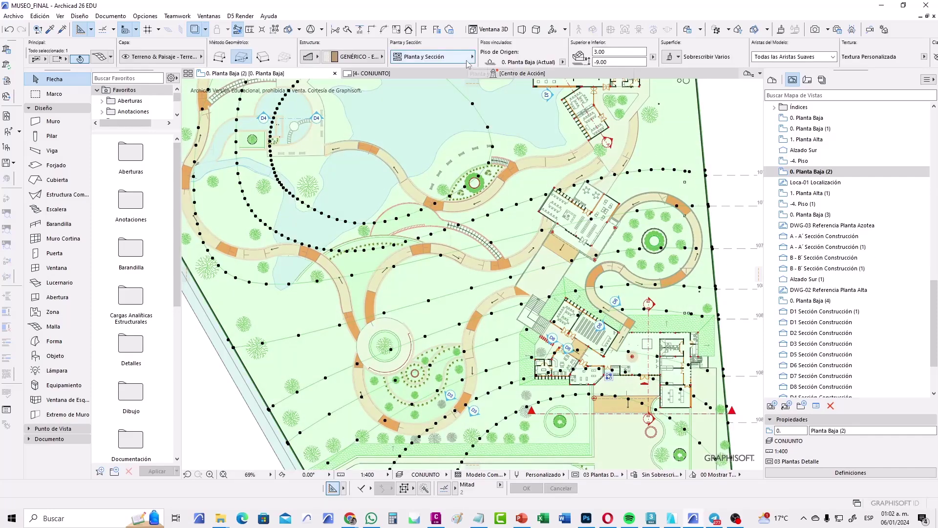
{"action": "left_click", "coordinate": [465, 59]}
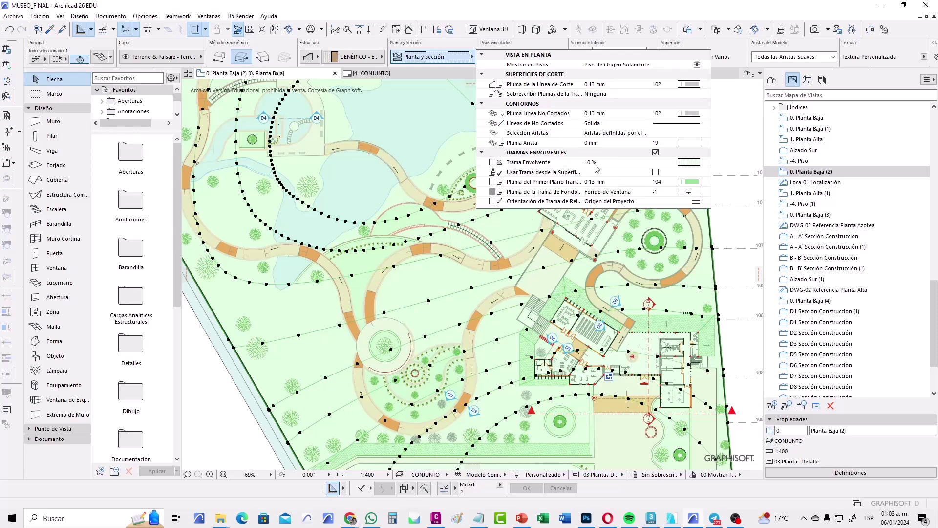
{"action": "left_click", "coordinate": [655, 192]}
{"action": "left_click", "coordinate": [706, 192]}
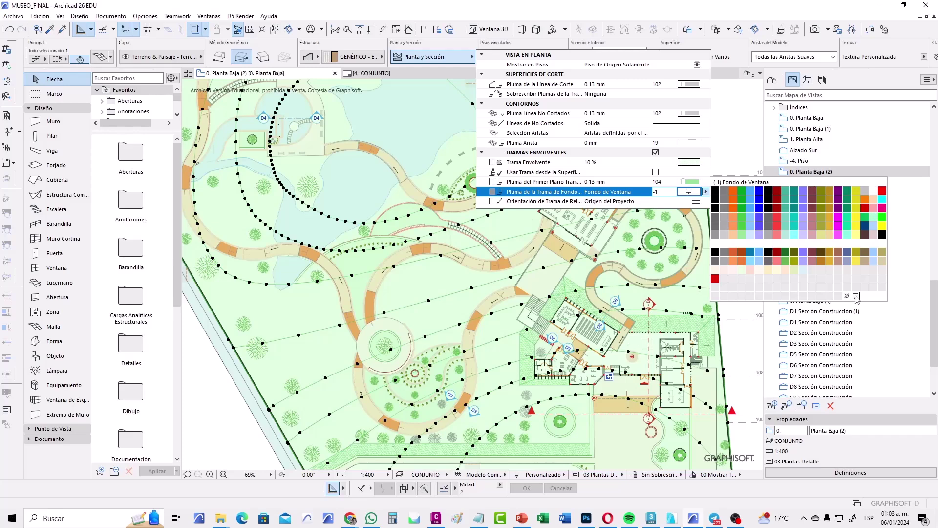
{"action": "left_click", "coordinate": [875, 194]}
{"action": "left_click", "coordinate": [715, 177]}
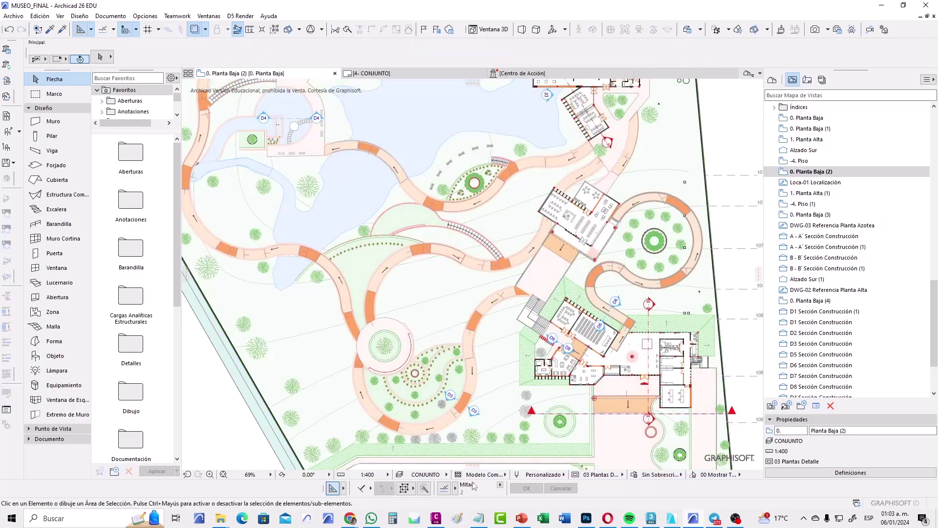
{"action": "left_click", "coordinate": [435, 519]}
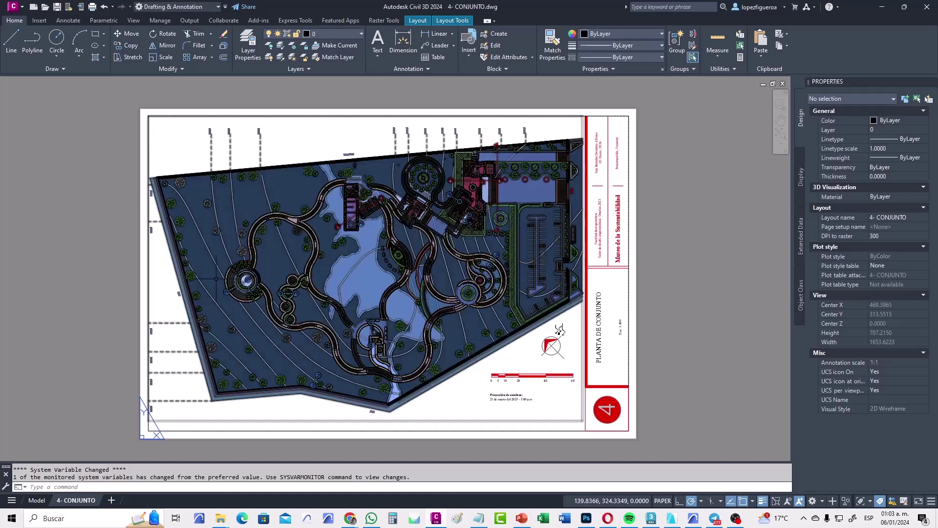
- Zoom into building A and the parking lot in Civil 3D, then minimize it
{"action": "scroll", "coordinate": [514, 185], "scroll_direction": "up", "scroll_amount": 3}
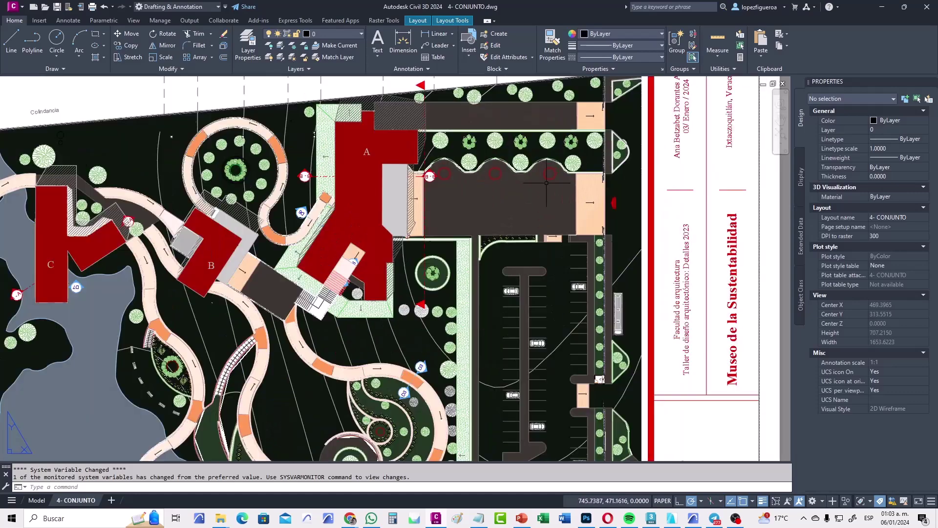
{"action": "scroll", "coordinate": [549, 192], "scroll_direction": "up", "scroll_amount": 2}
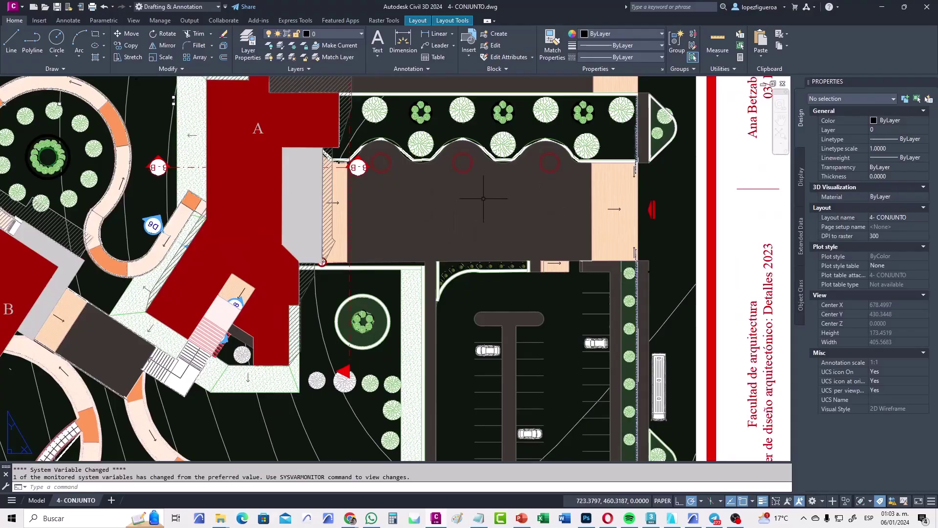
{"action": "left_click", "coordinate": [885, 9]}
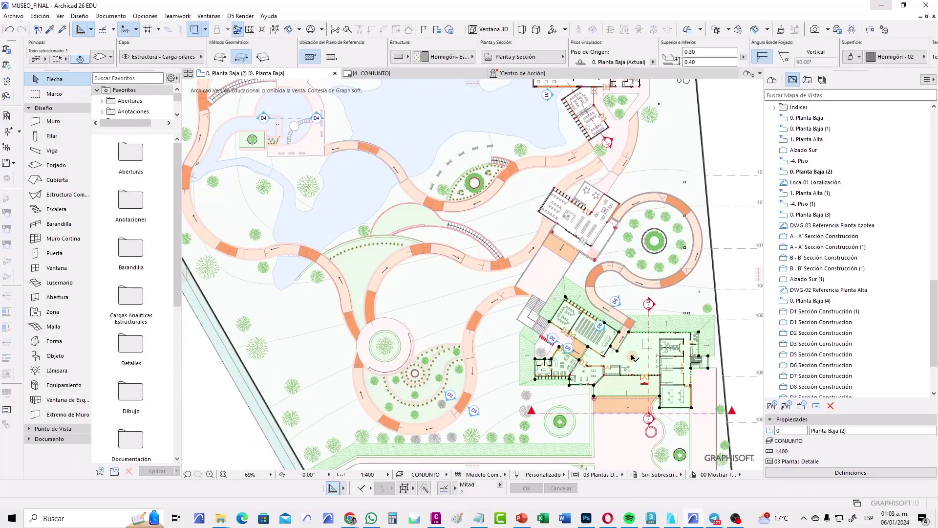
{"action": "left_click", "coordinate": [634, 357]}
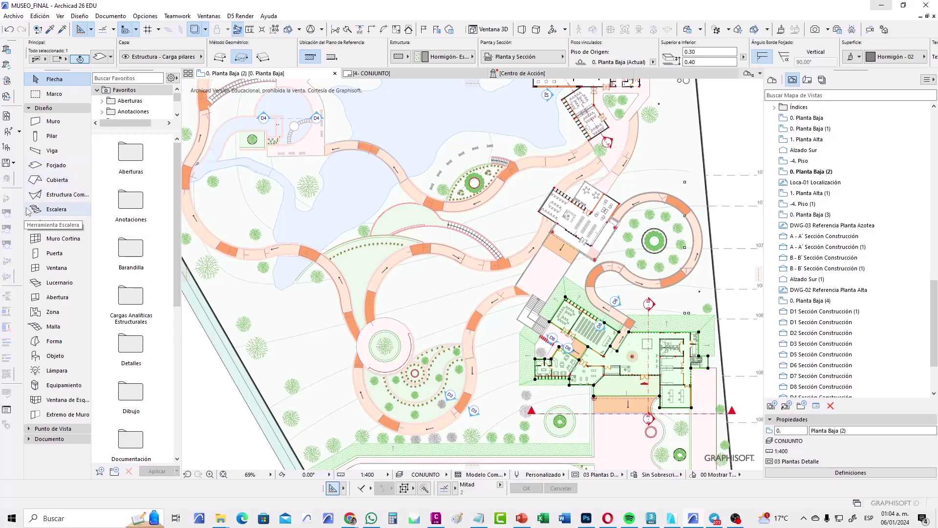
{"action": "left_click", "coordinate": [720, 133]}
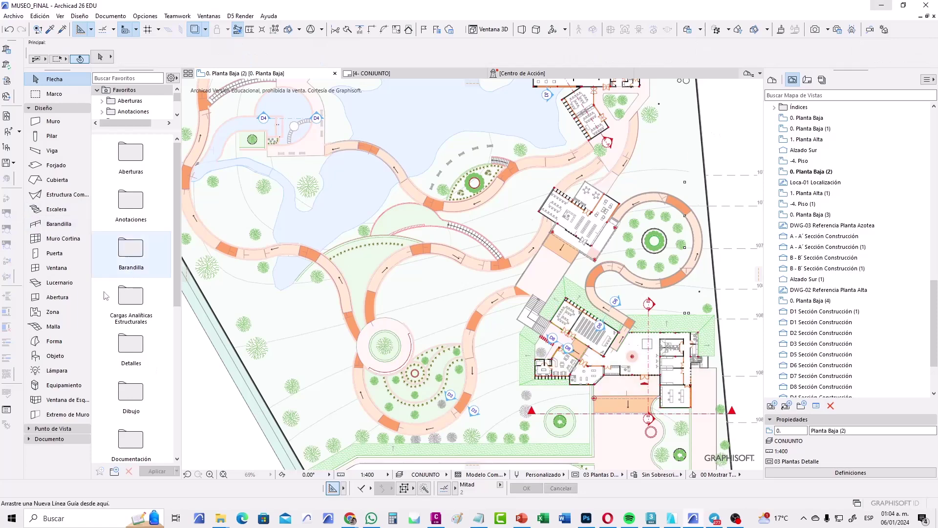
{"action": "left_click", "coordinate": [59, 326]}
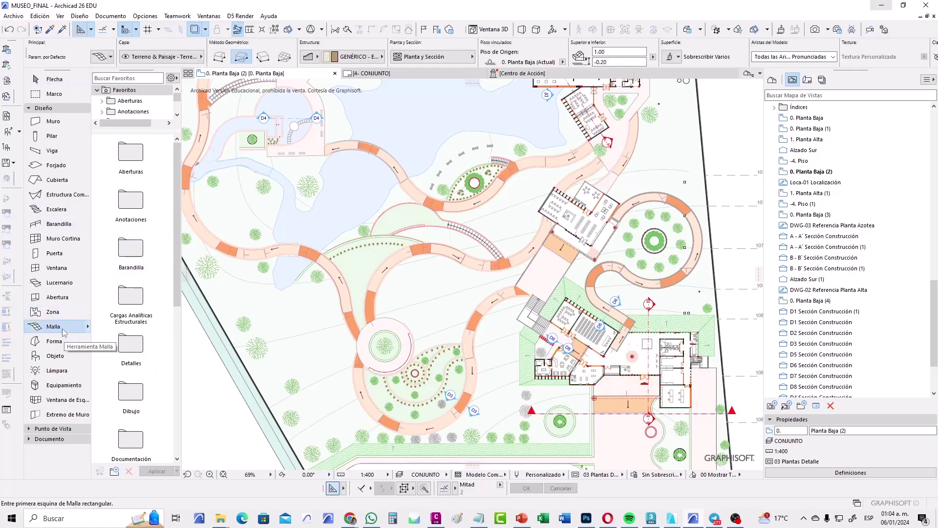
{"action": "scroll", "coordinate": [581, 329], "scroll_direction": "down", "scroll_amount": 2}
{"action": "scroll", "coordinate": [581, 329], "scroll_direction": "down", "scroll_amount": 2}
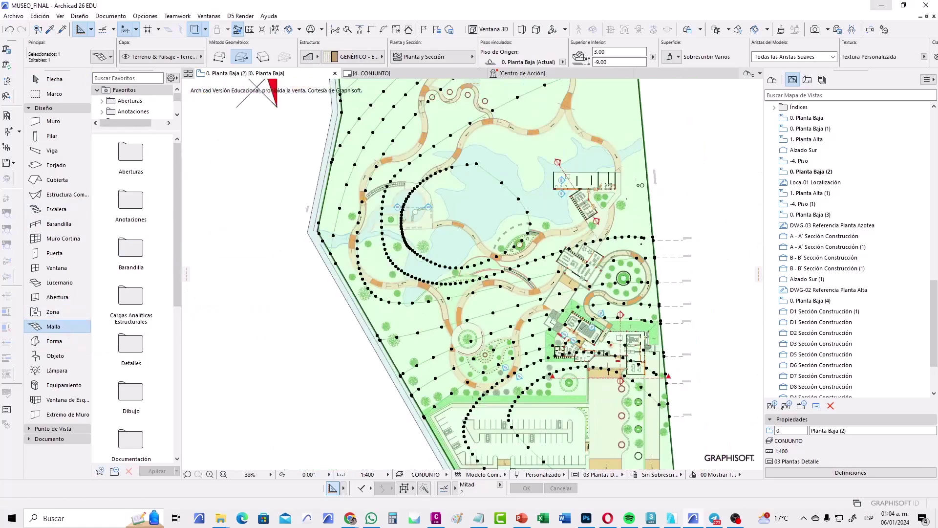
{"action": "scroll", "coordinate": [582, 329], "scroll_direction": "down", "scroll_amount": 1}
{"action": "scroll", "coordinate": [522, 346], "scroll_direction": "down", "scroll_amount": 2}
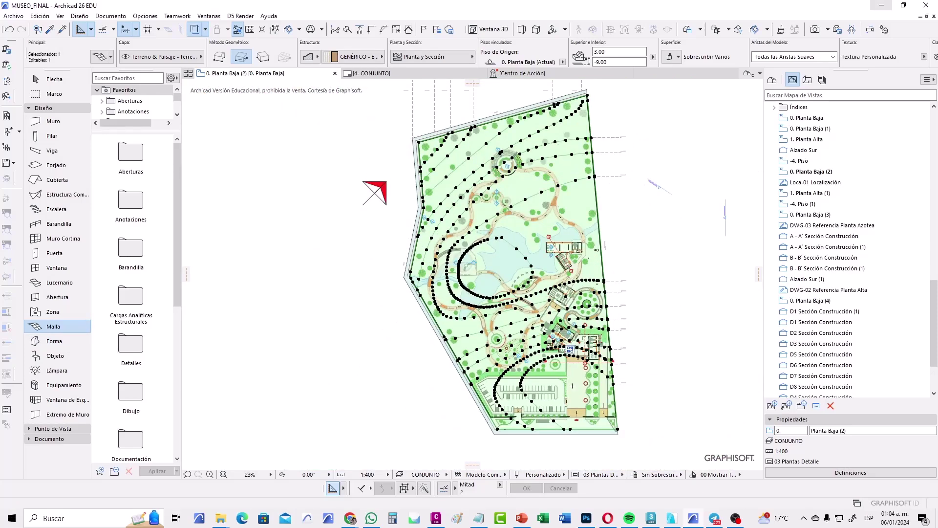
{"action": "left_click", "coordinate": [49, 79]}
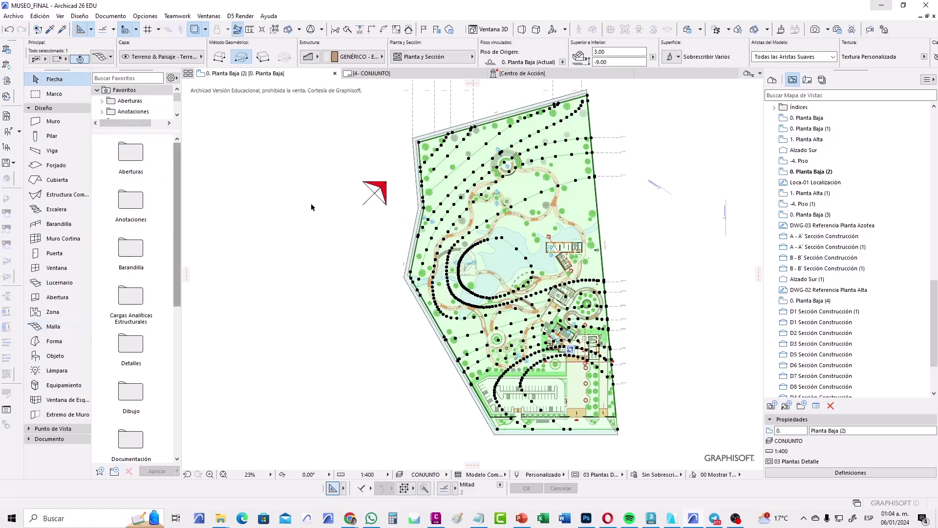
{"action": "key", "text": "Escape"}
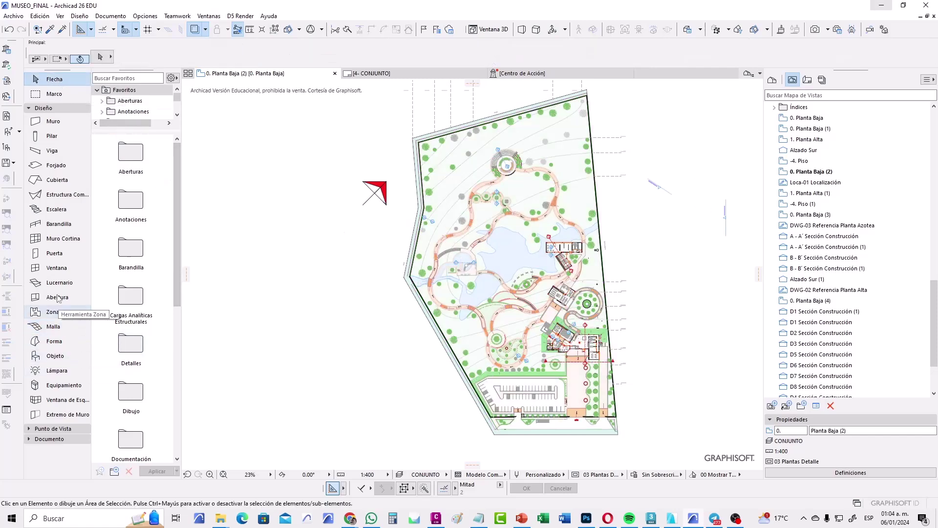
{"action": "left_click", "coordinate": [56, 166]}
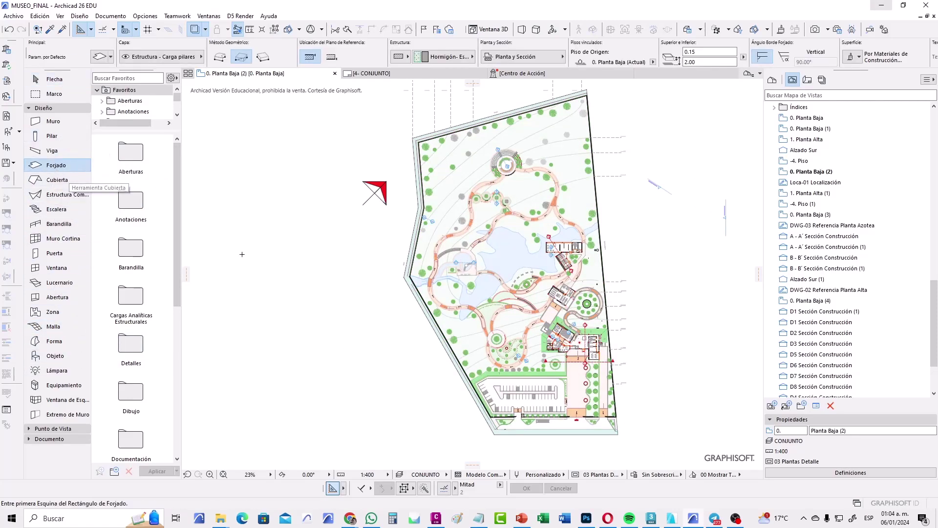
- Select all 98 slabs and set their cover fill background pen to white pen 19
{"action": "key", "text": "ctrl+a"}
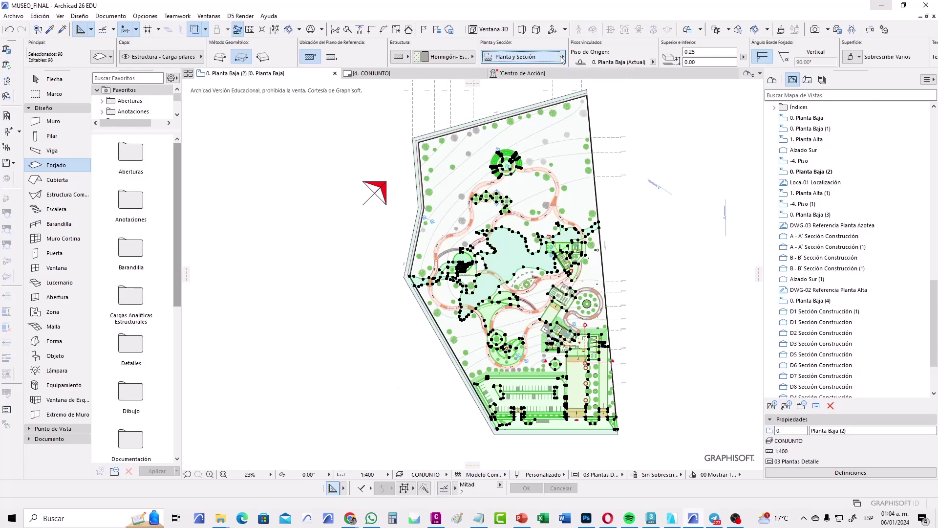
{"action": "left_click", "coordinate": [521, 57]}
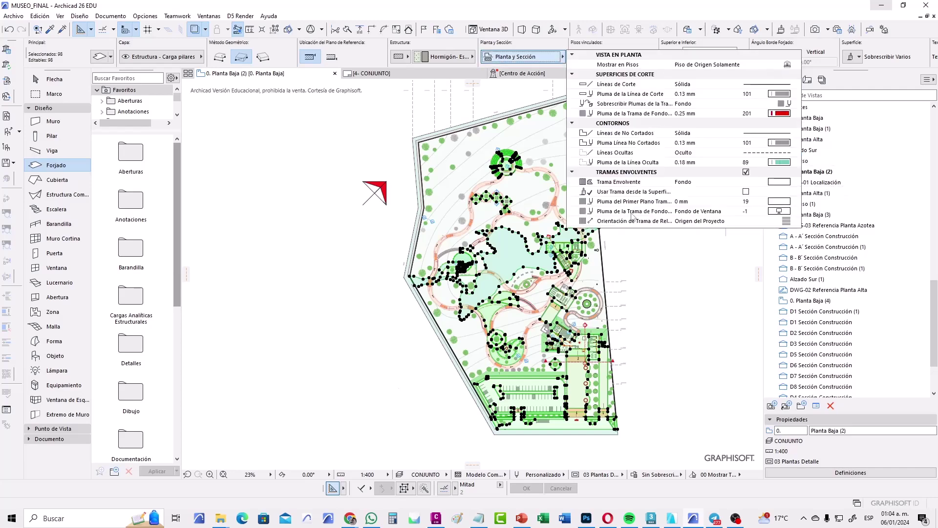
{"action": "left_click", "coordinate": [797, 214]}
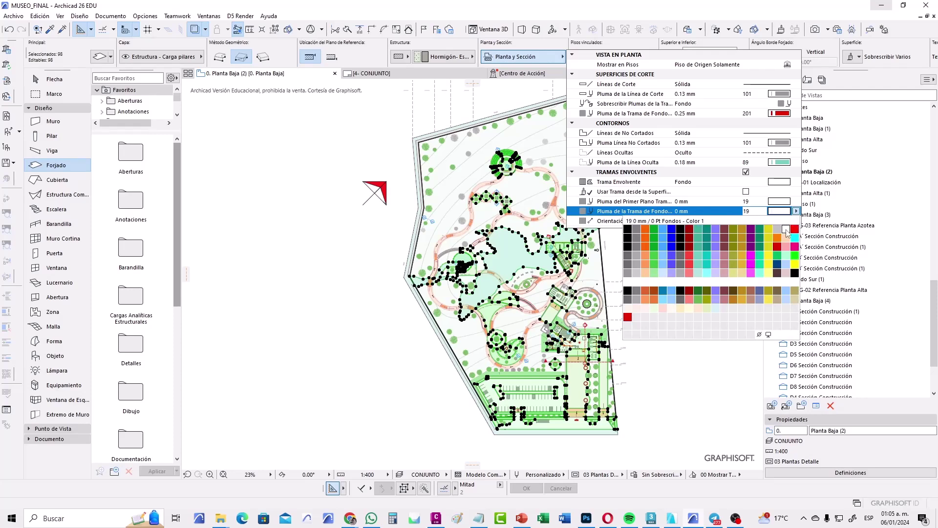
{"action": "left_click", "coordinate": [786, 230]}
{"action": "left_click", "coordinate": [718, 266]}
{"action": "key", "text": "Escape"}
{"action": "key", "text": "Escape"}
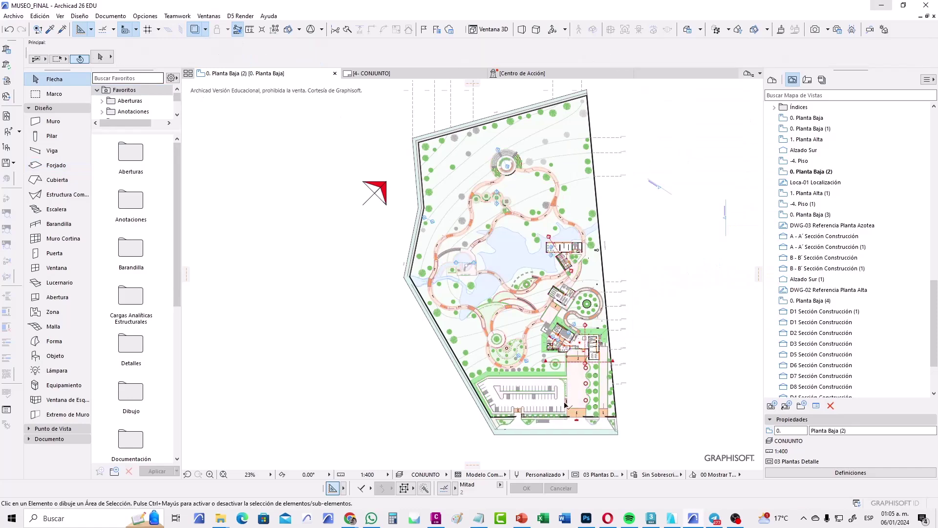
{"action": "middle_click_drag", "start_coordinate": [650, 286], "coordinate": [561, 284]}
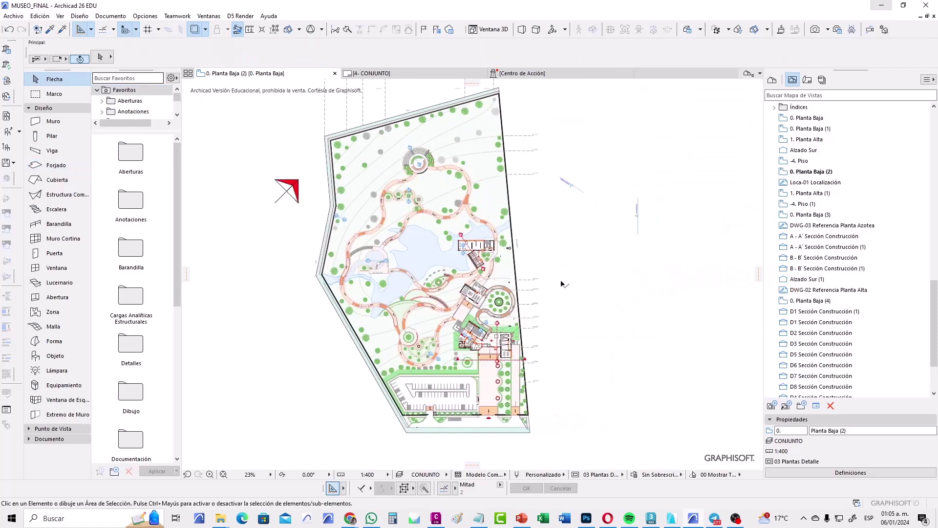
- Switch to the 4- CONJUNTO layout and select its placed site plan drawing
{"action": "left_click", "coordinate": [403, 74]}
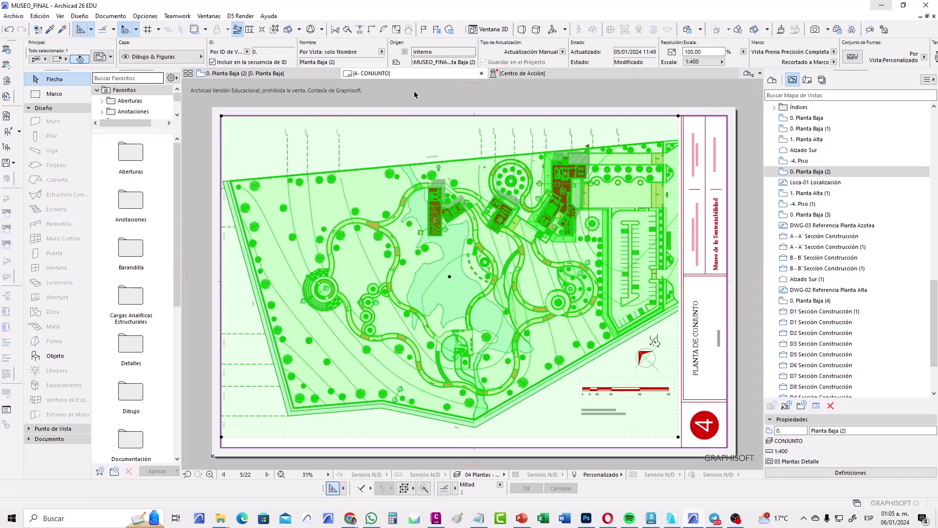
{"action": "key", "text": "Escape"}
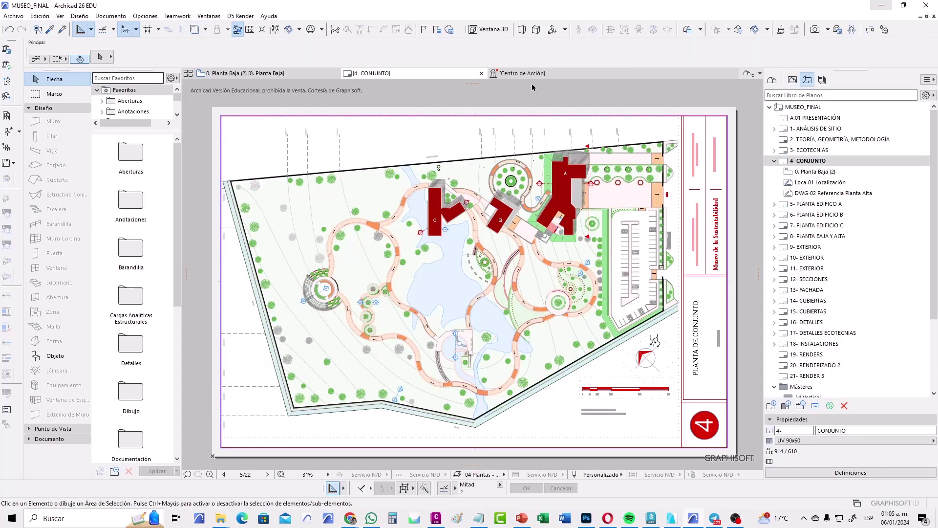
{"action": "left_click", "coordinate": [662, 126]}
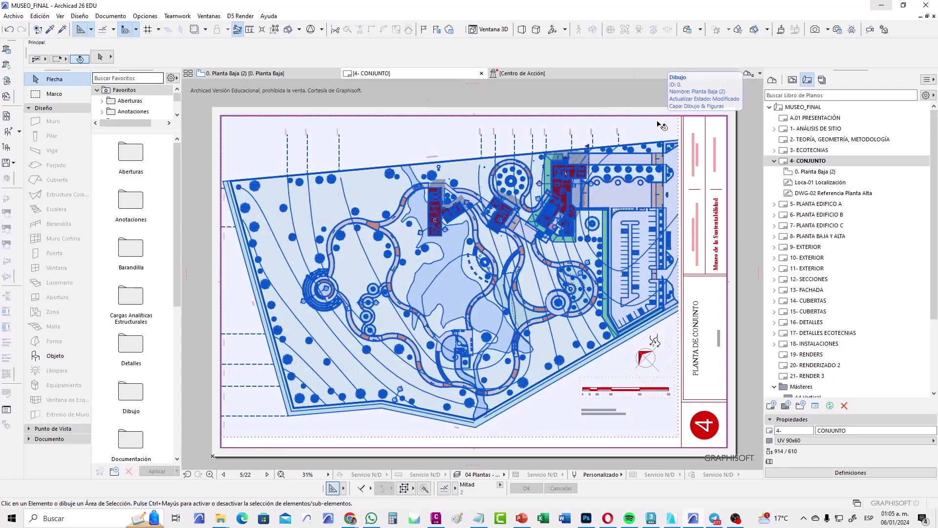
{"action": "left_click", "coordinate": [679, 126]}
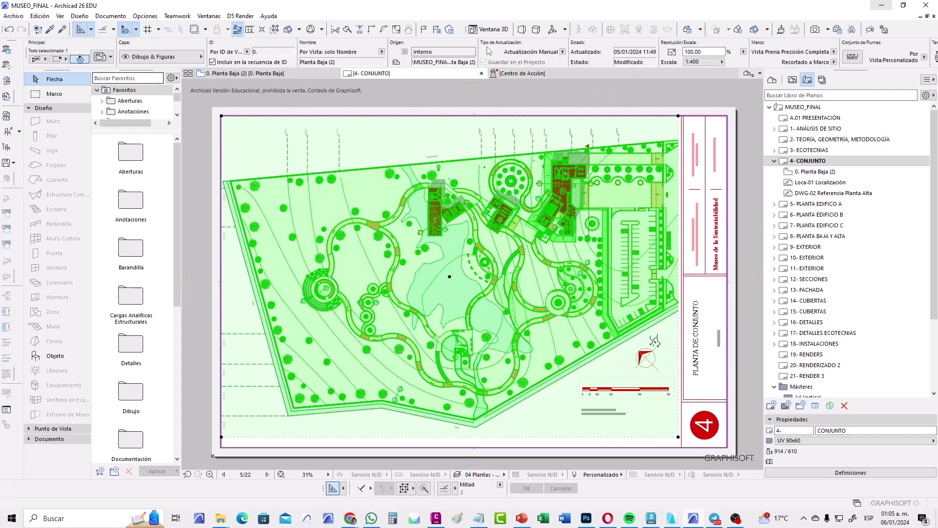
- Keep the placed drawing's update type on Manual Update, then deselect it
{"action": "left_click", "coordinate": [563, 51]}
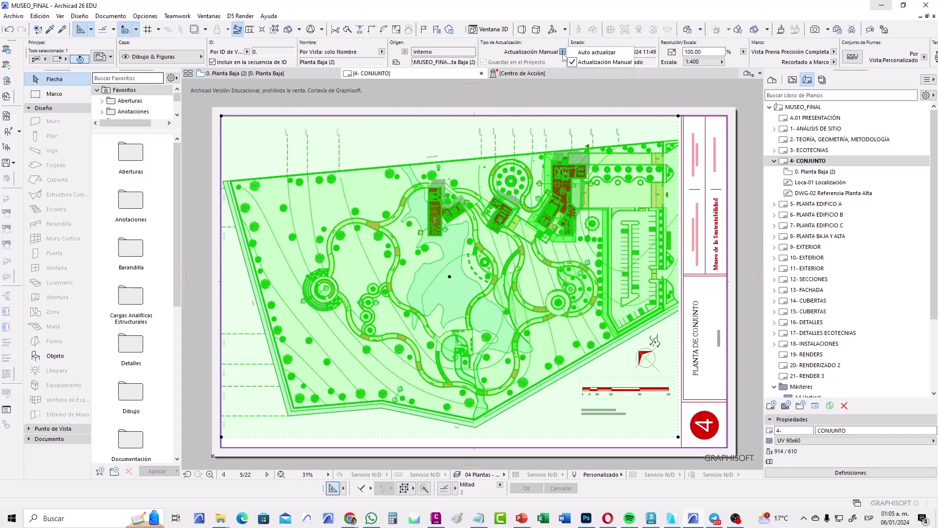
{"action": "left_click", "coordinate": [593, 52]}
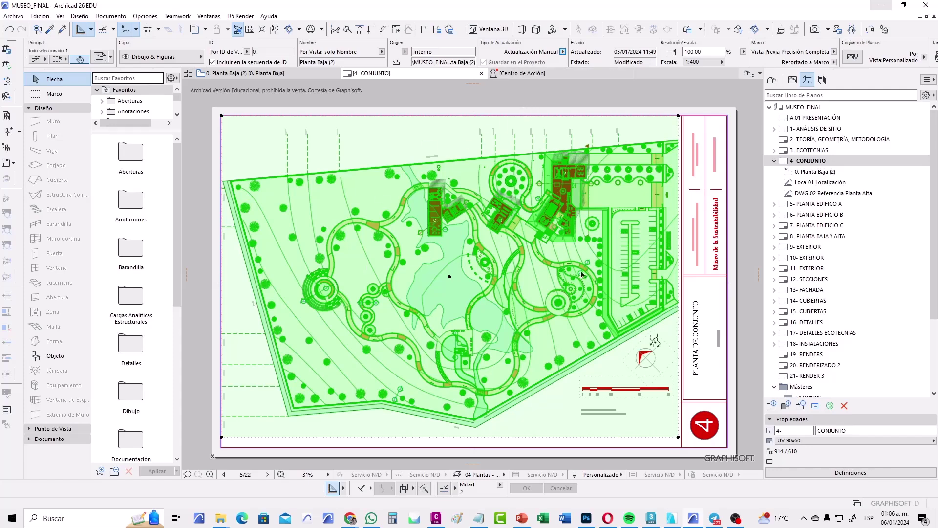
{"action": "left_click", "coordinate": [582, 91]}
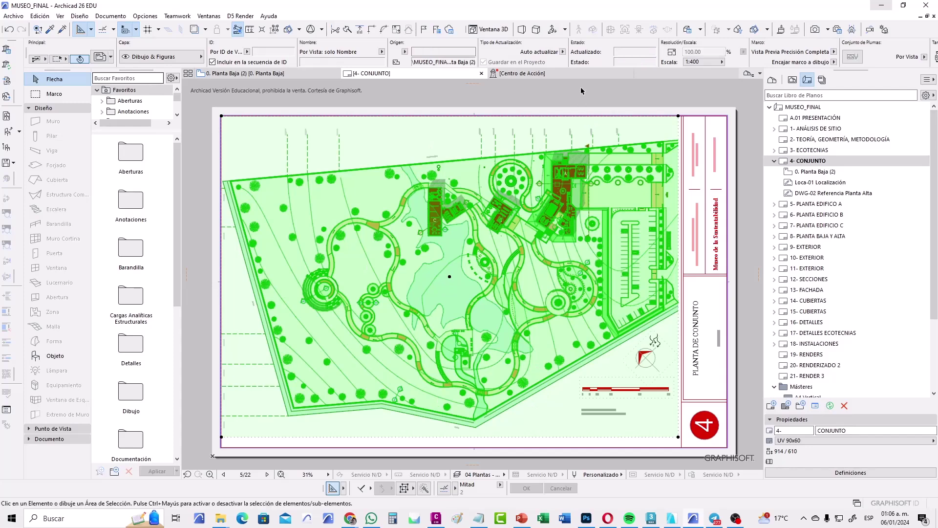
{"action": "left_click", "coordinate": [463, 118]}
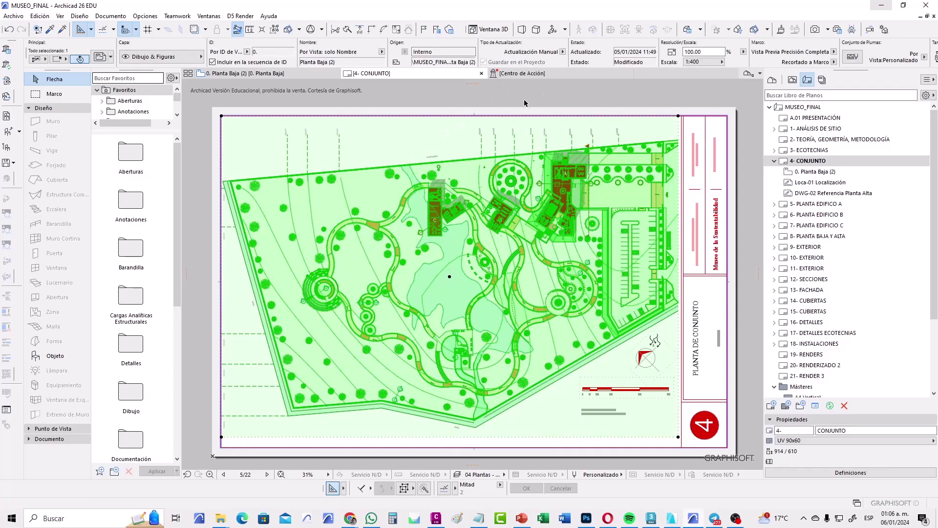
{"action": "left_click", "coordinate": [452, 96]}
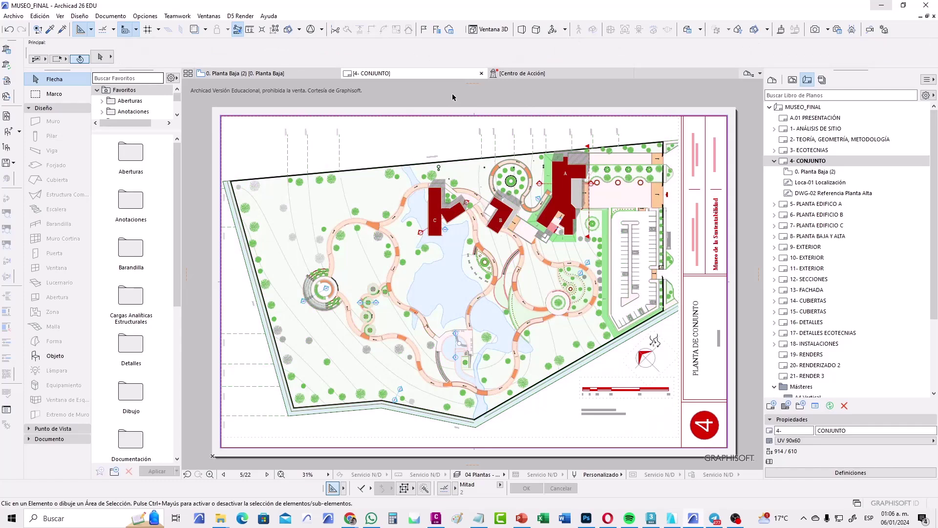
- Open the Drawing Manager from the external content options and enlarge its window
{"action": "left_click", "coordinate": [13, 16]}
{"action": "mouse_move", "coordinate": [40, 167]}
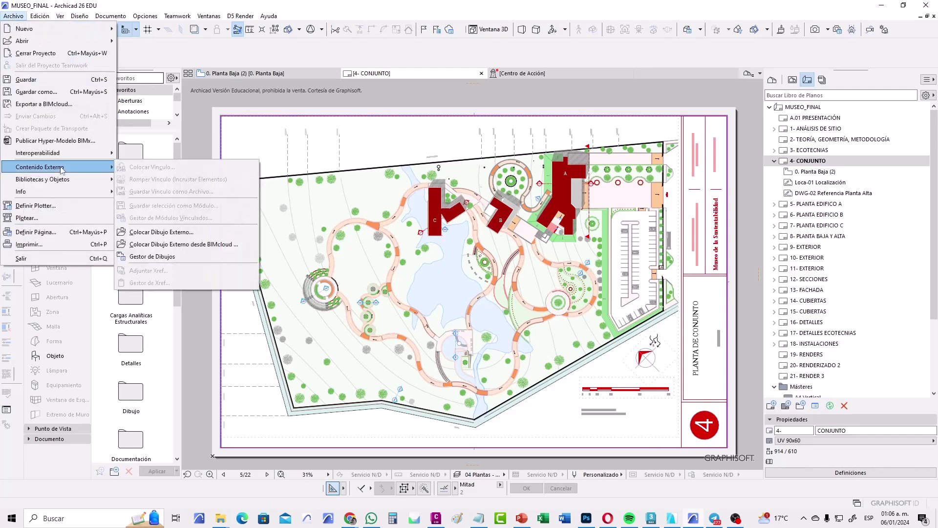
{"action": "left_click", "coordinate": [155, 257]}
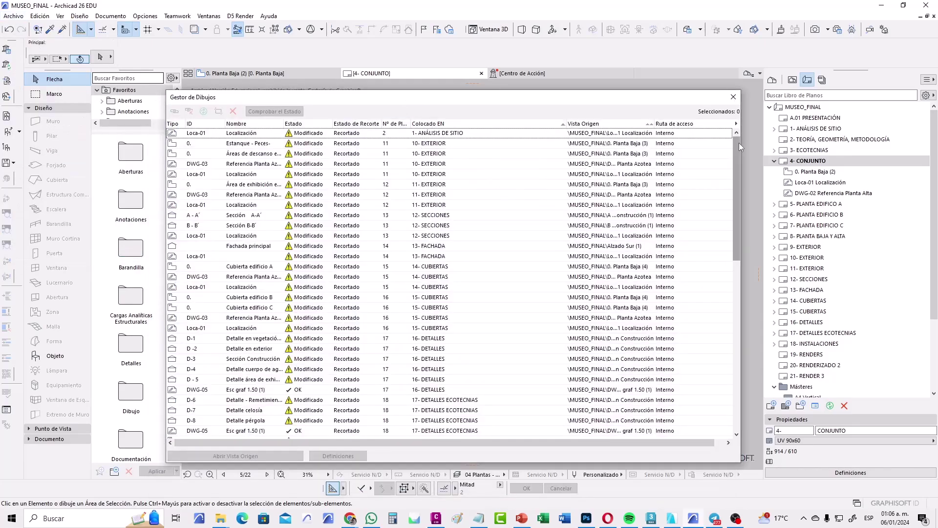
{"action": "left_click_drag", "start_coordinate": [738, 142], "coordinate": [741, 332]}
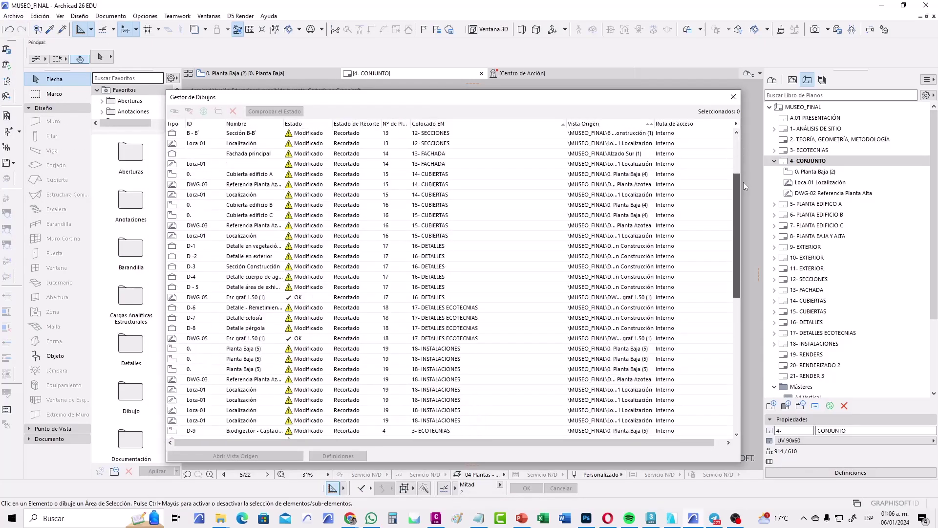
{"action": "scroll", "coordinate": [295, 223], "scroll_direction": "up", "scroll_amount": 15}
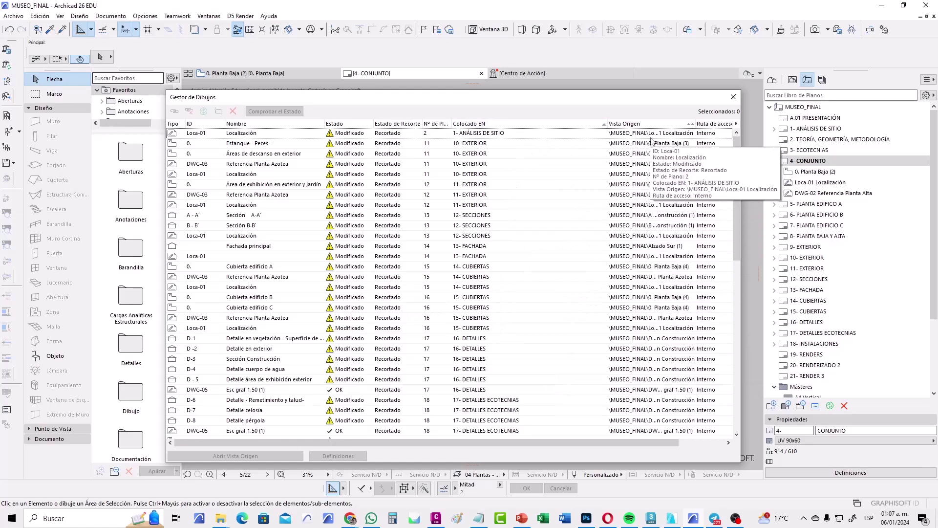
{"action": "left_click_drag", "start_coordinate": [737, 206], "coordinate": [737, 380]}
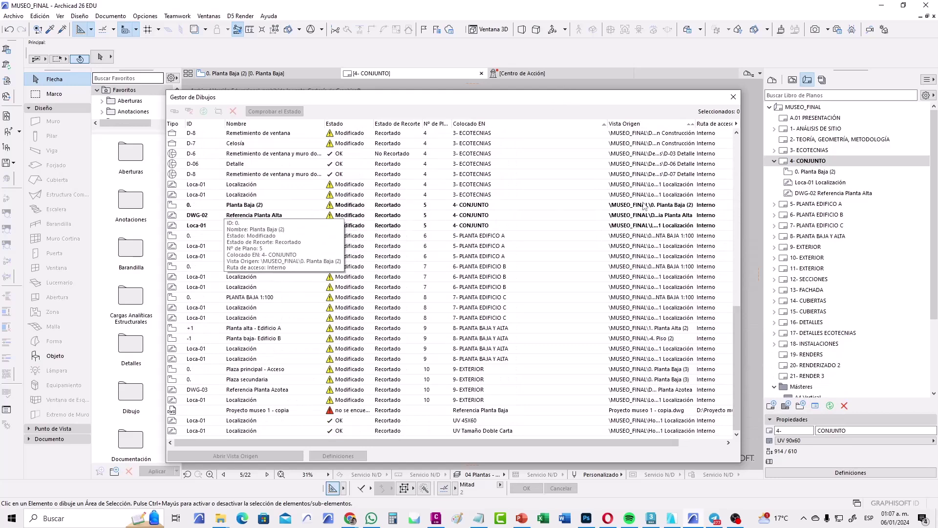
{"action": "left_click_drag", "start_coordinate": [564, 98], "coordinate": [529, 240]}
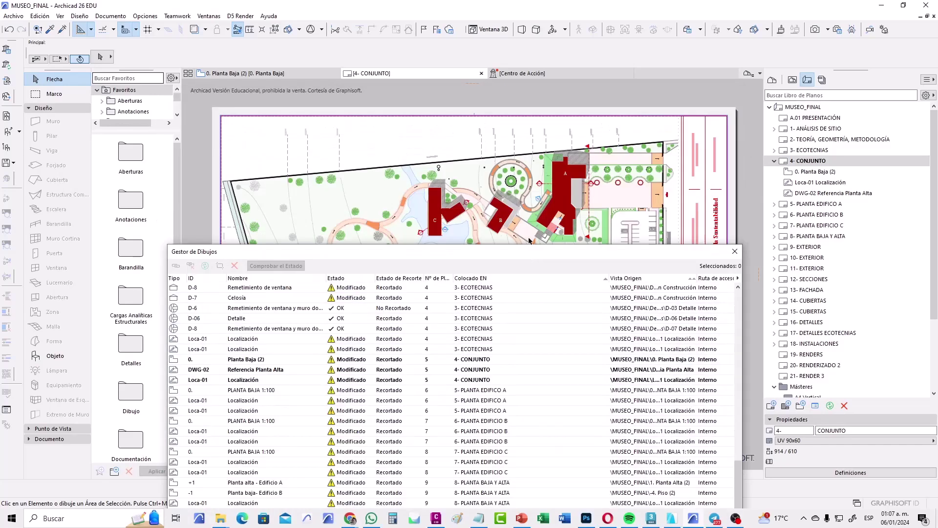
{"action": "double_click", "coordinate": [414, 251]}
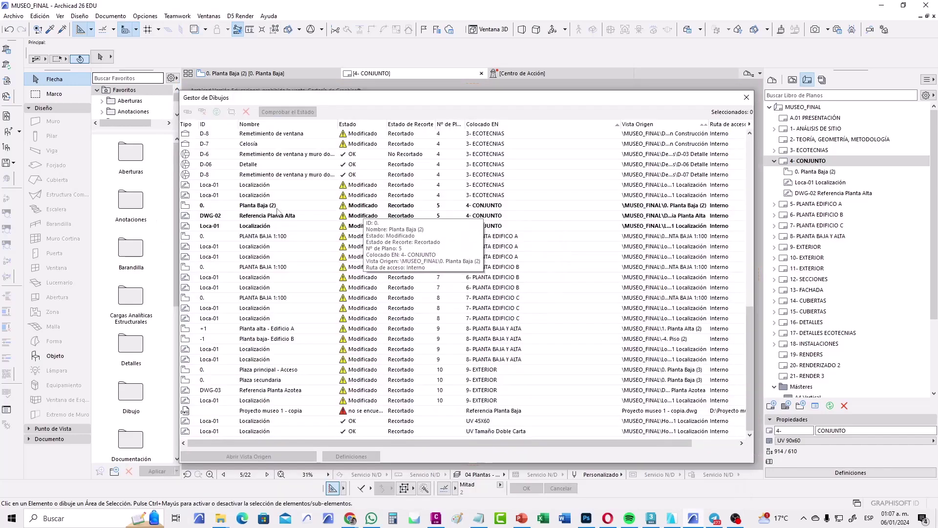
- Update the Planta Baja (2), Referencia Planta Alta and Localización drawings, then close the manager
{"action": "left_click", "coordinate": [277, 209]}
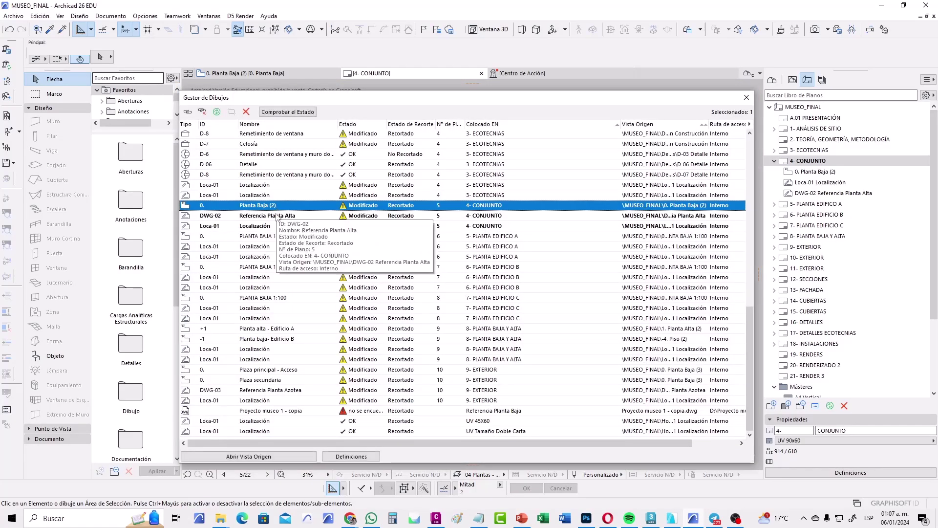
{"action": "left_click", "coordinate": [279, 217], "text": "ctrl"}
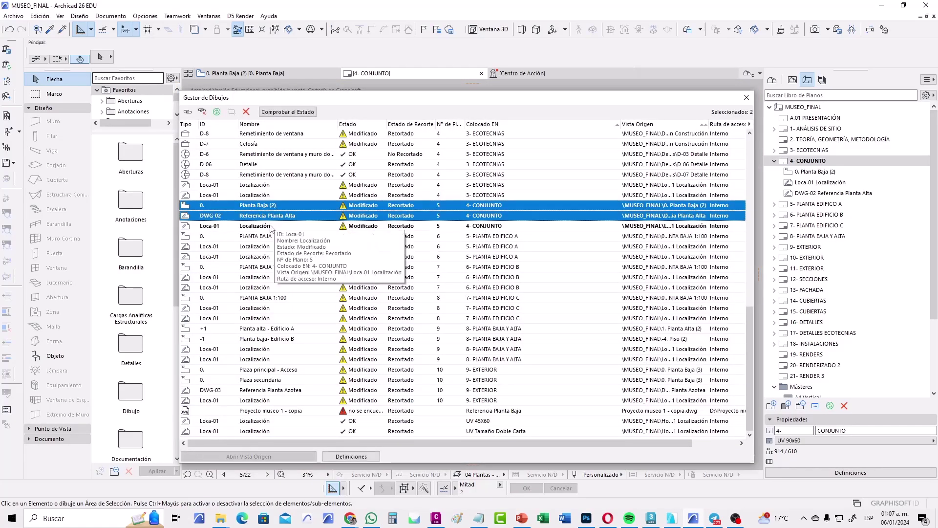
{"action": "left_click", "coordinate": [271, 227], "text": "ctrl"}
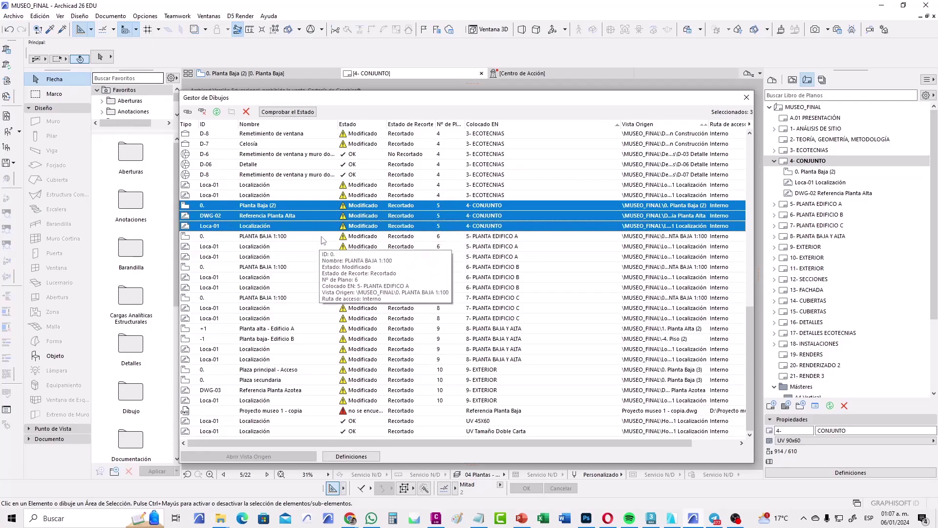
{"action": "left_click", "coordinate": [217, 112]}
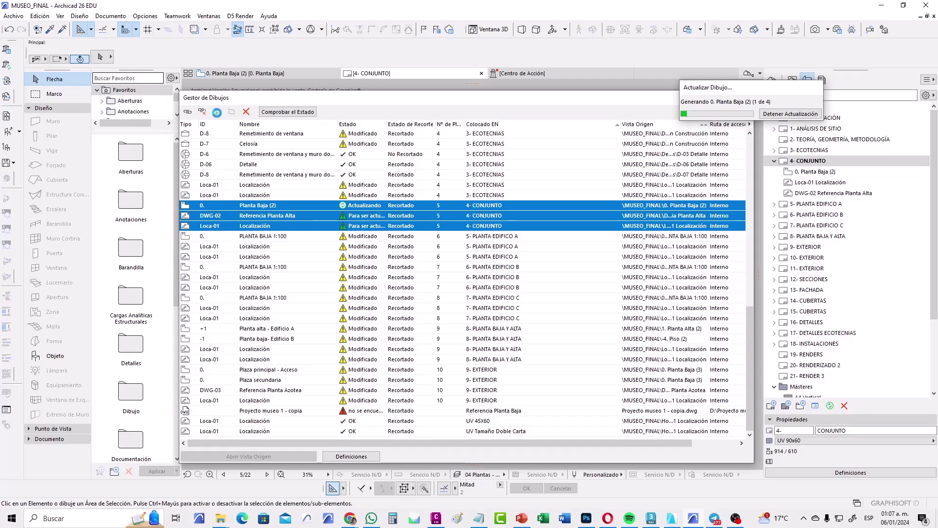
{"action": "left_click", "coordinate": [217, 113]}
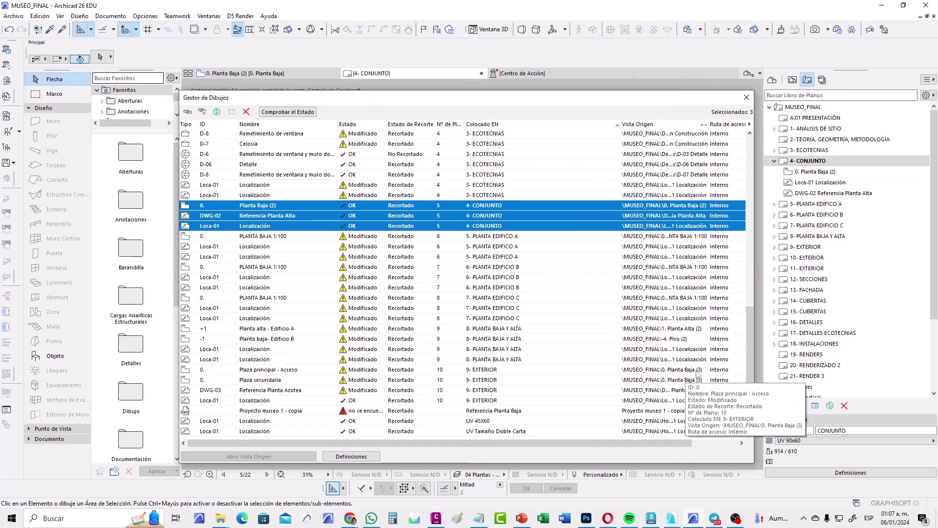
{"action": "left_click_drag", "start_coordinate": [751, 334], "coordinate": [743, 179]}
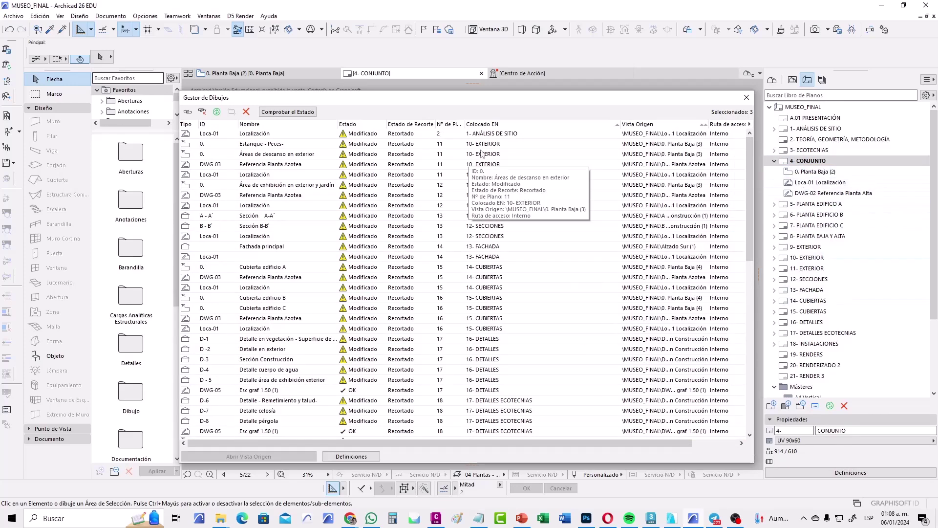
{"action": "left_click", "coordinate": [747, 312]}
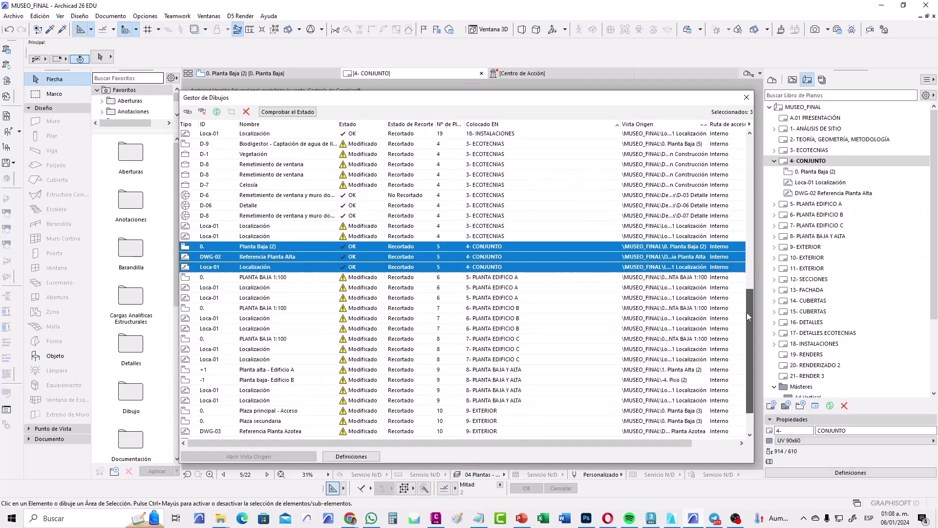
{"action": "left_click", "coordinate": [747, 97]}
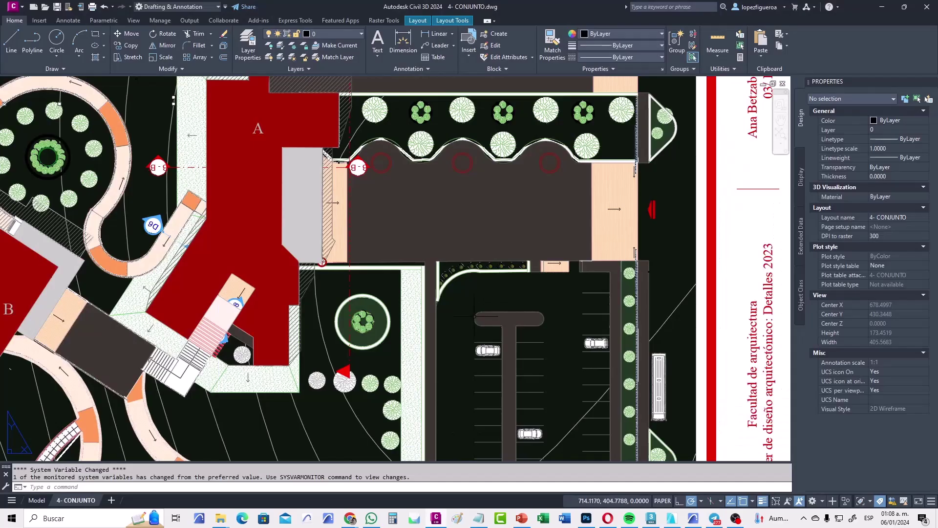
- Zoom out and pan in Civil 3D to show the whole 4- CONJUNTO layout sheet
{"action": "scroll", "coordinate": [492, 267], "scroll_direction": "down", "scroll_amount": 3}
{"action": "scroll", "coordinate": [415, 318], "scroll_direction": "down", "scroll_amount": 3}
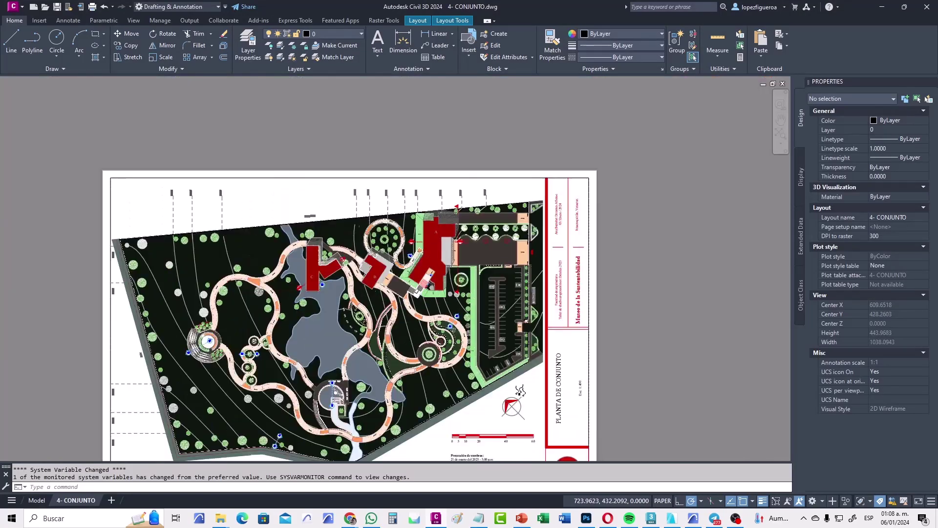
{"action": "scroll", "coordinate": [388, 350], "scroll_direction": "down", "scroll_amount": 4}
{"action": "scroll", "coordinate": [389, 349], "scroll_direction": "up", "scroll_amount": 2}
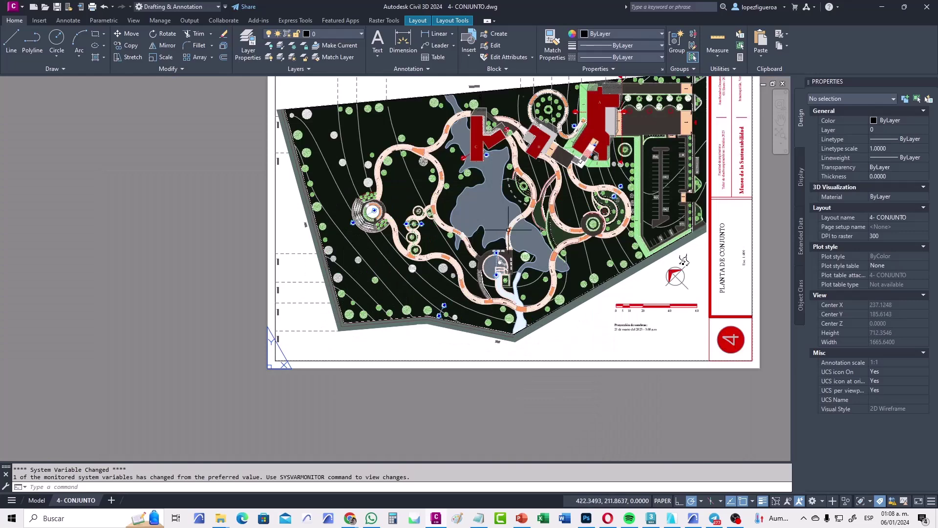
{"action": "mouse_move", "coordinate": [500, 241]}
{"action": "middle_mouse_down"}
{"action": "mouse_move", "coordinate": [477, 276]}
{"action": "mouse_move", "coordinate": [428, 310]}
{"action": "middle_mouse_up"}
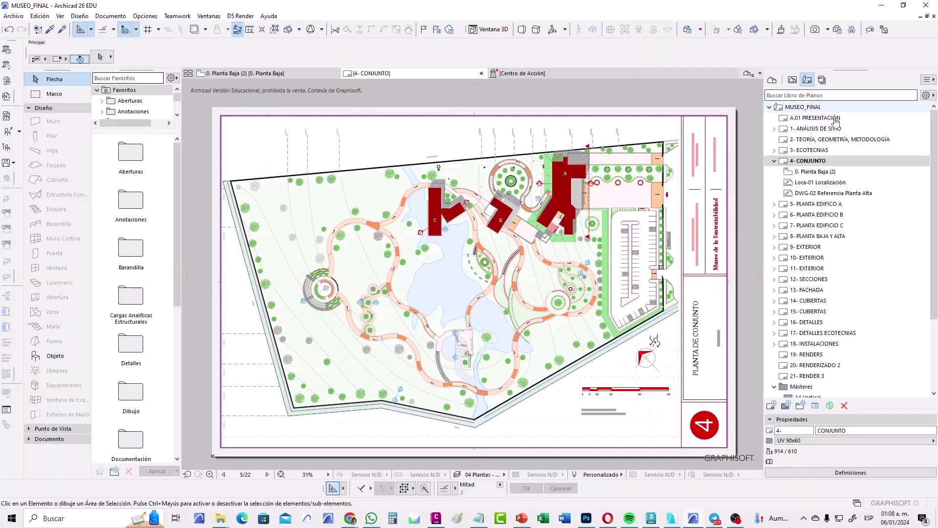
- Assign the '03 Para salida tal cual original' translator to 4- CONJUNTO and view its settings
{"action": "left_click", "coordinate": [822, 80]}
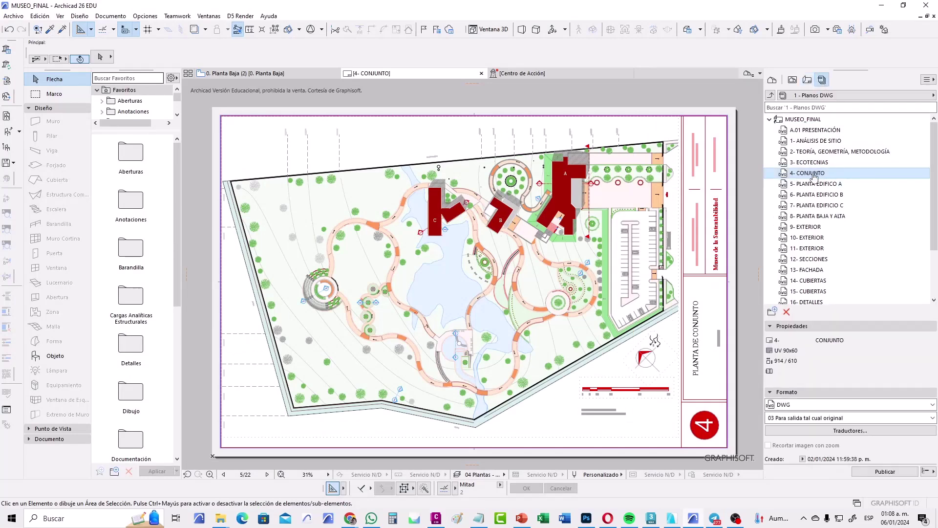
{"action": "left_click", "coordinate": [801, 418]}
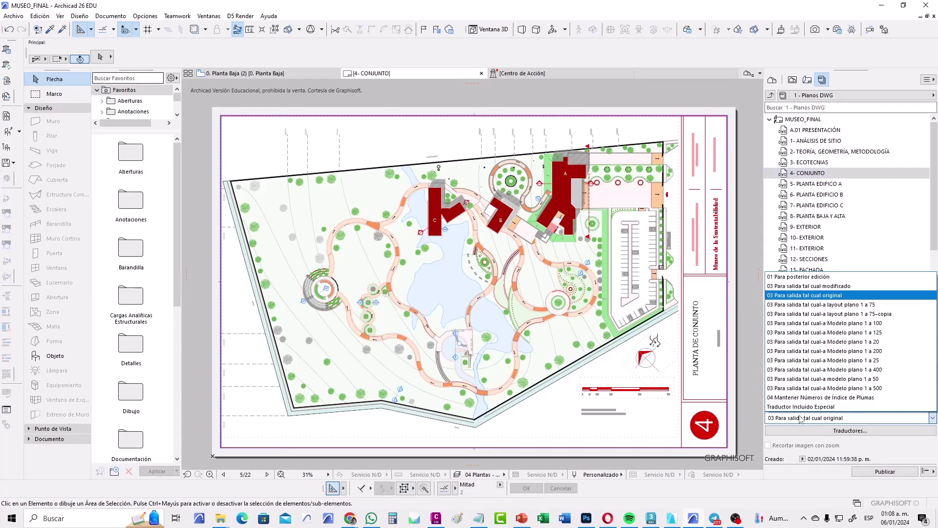
{"action": "left_click", "coordinate": [802, 419]}
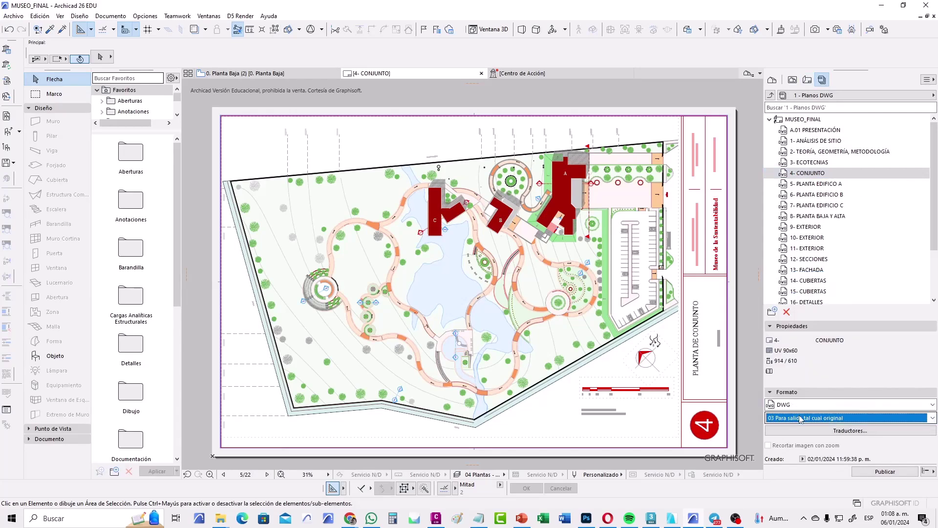
{"action": "left_click", "coordinate": [851, 431]}
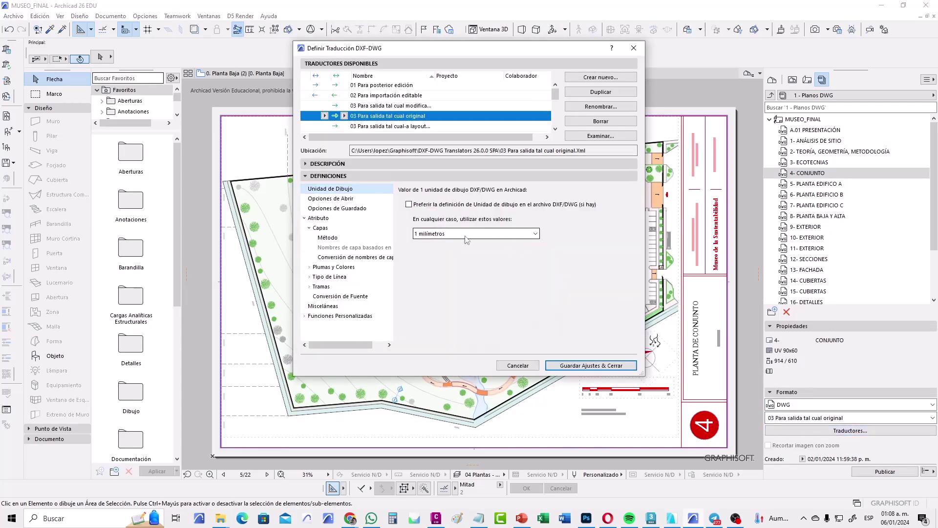
{"action": "left_click", "coordinate": [330, 198]}
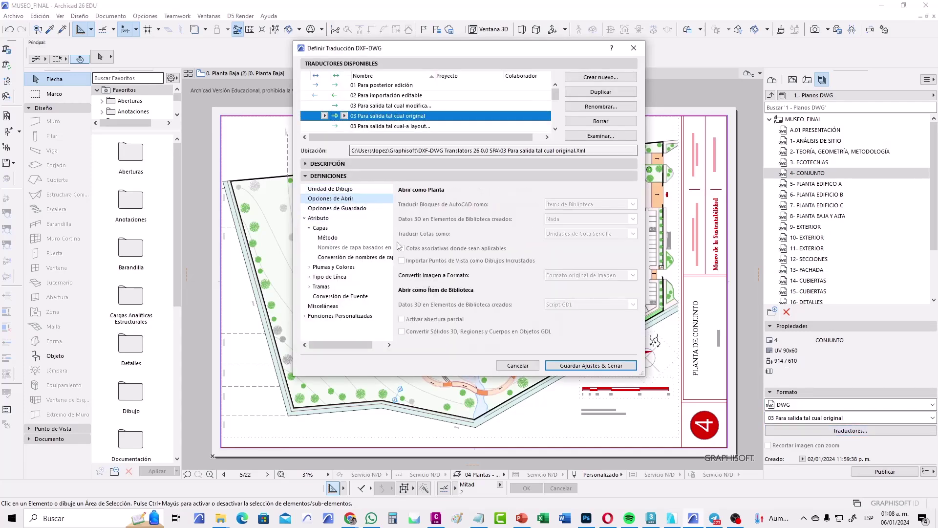
{"action": "left_click", "coordinate": [337, 209]}
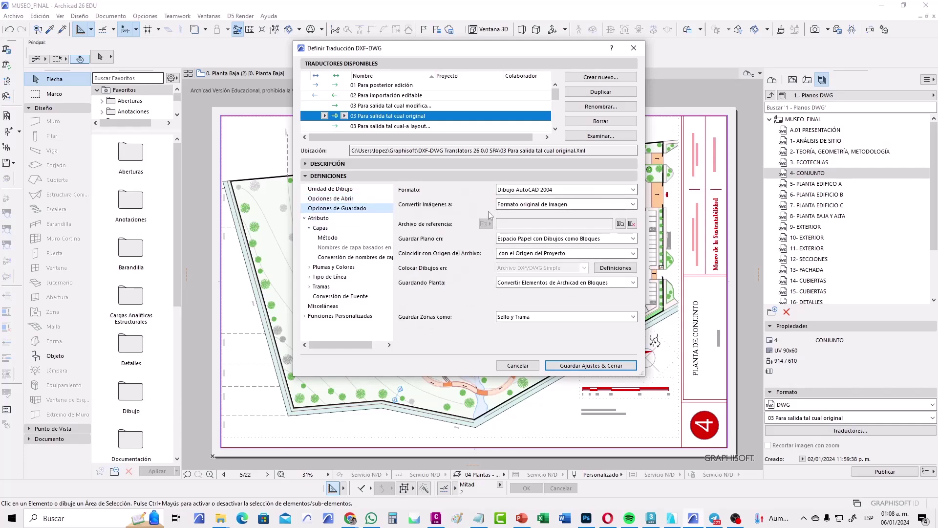
{"action": "left_click", "coordinate": [310, 228]}
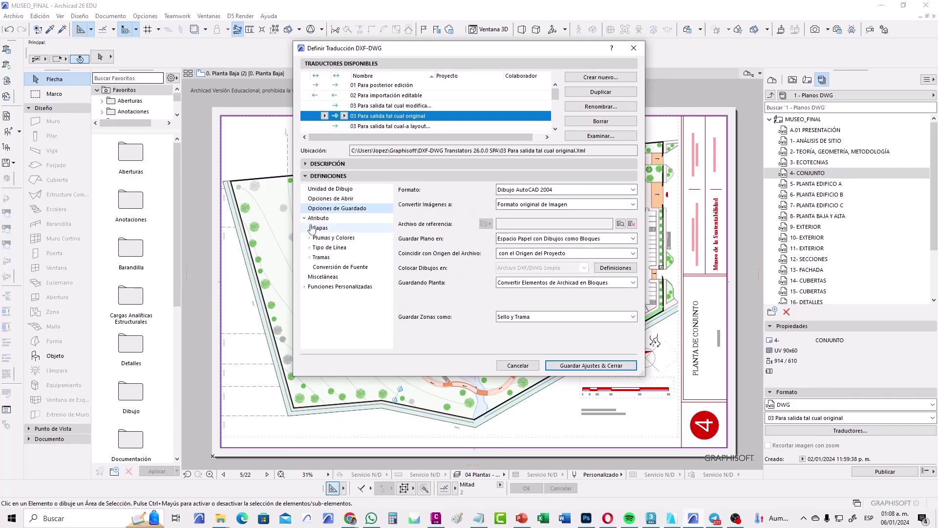
{"action": "left_click", "coordinate": [304, 218]}
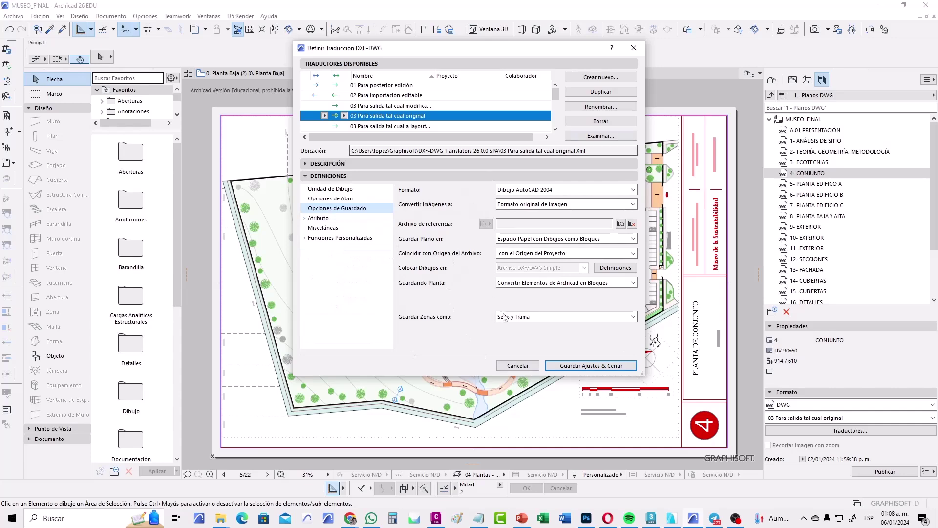
{"action": "left_click", "coordinate": [518, 365]}
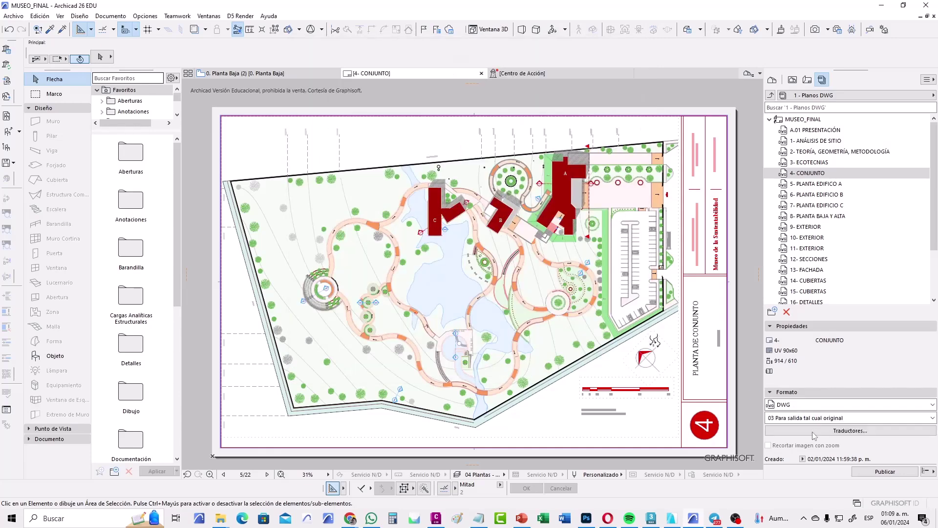
- Publish 4- CONJUNTO to DWG despite warnings and reveal the file in the MUSEO_FINAL folder
{"action": "left_click", "coordinate": [883, 472]}
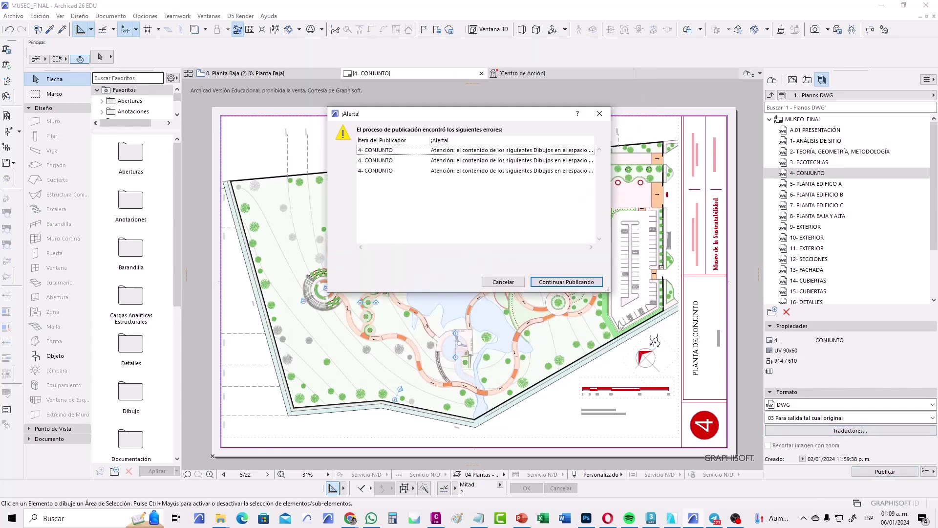
{"action": "left_click", "coordinate": [551, 277]}
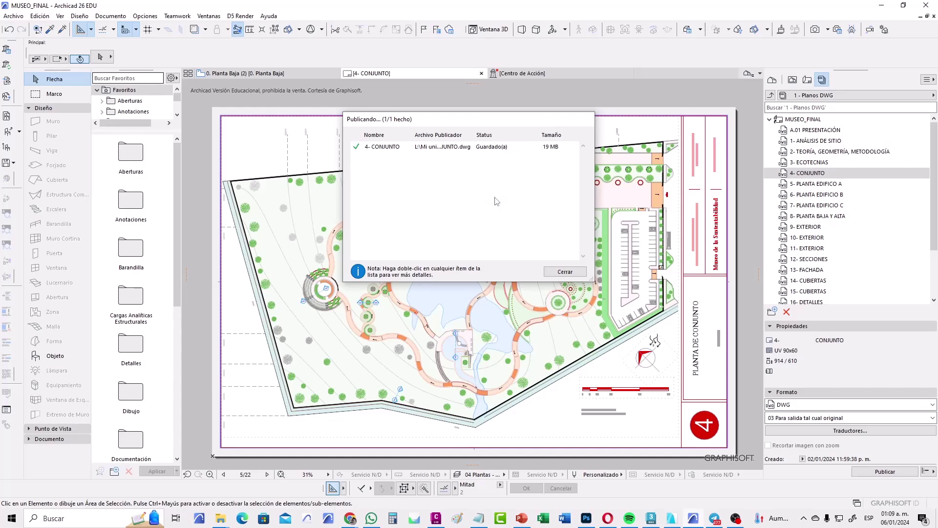
{"action": "left_click", "coordinate": [358, 152]}
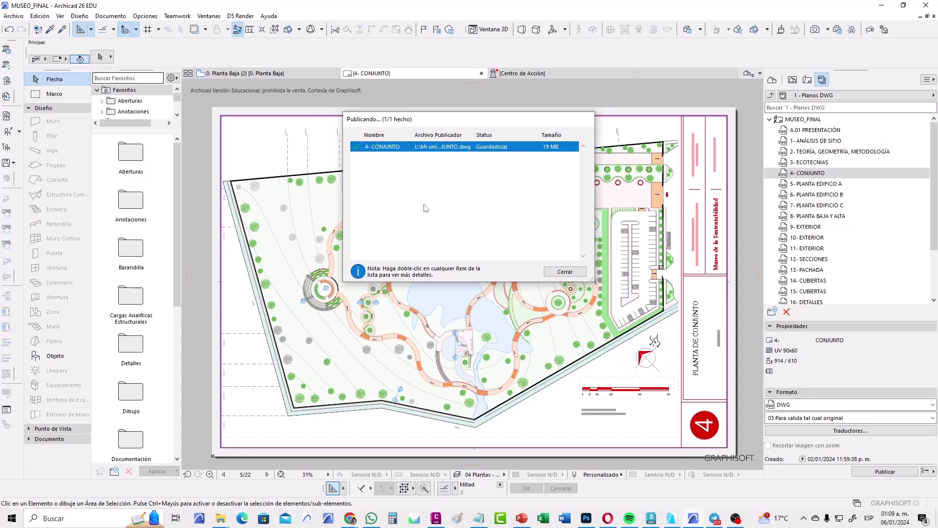
{"action": "right_click", "coordinate": [441, 149]}
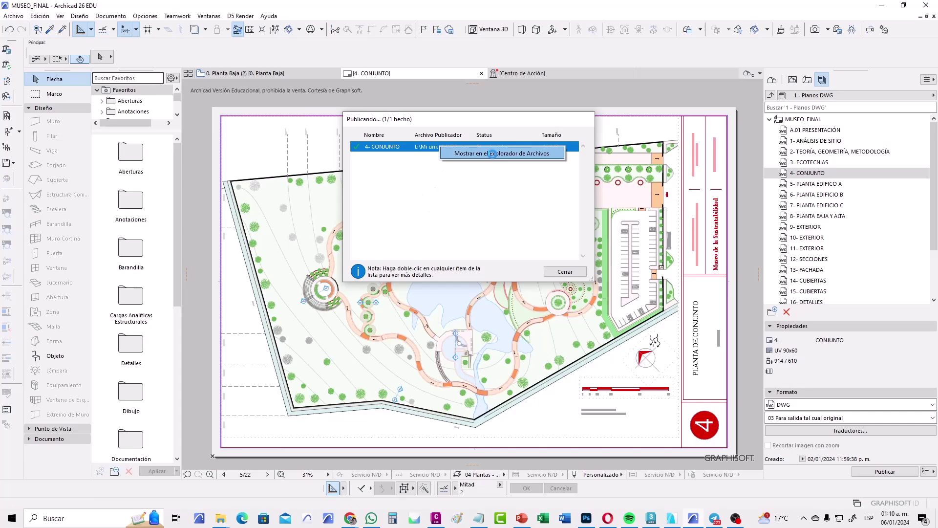
{"action": "left_click", "coordinate": [493, 154]}
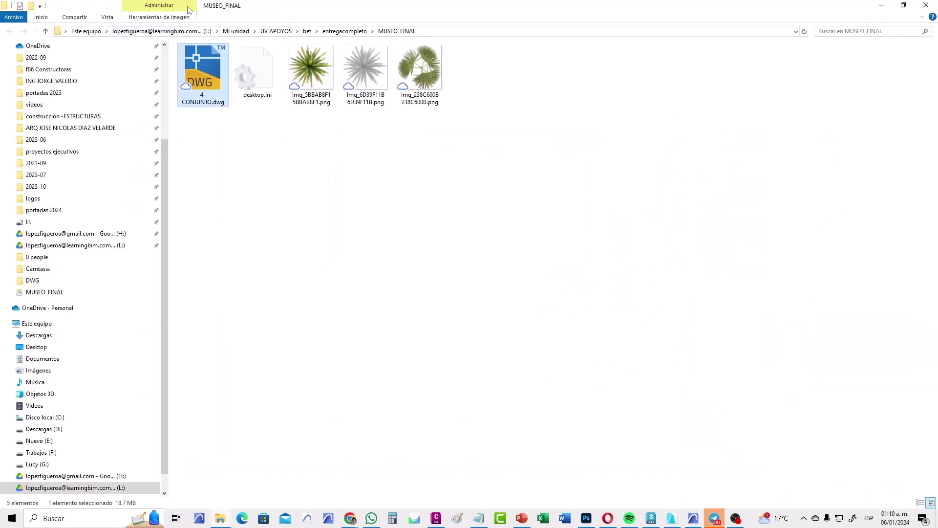
- Open 4-CONJUNTO.dwg in Civil 3D 2024, accepting the foreign DWG warning, and zoom into the buildings
{"action": "double_click", "coordinate": [204, 71]}
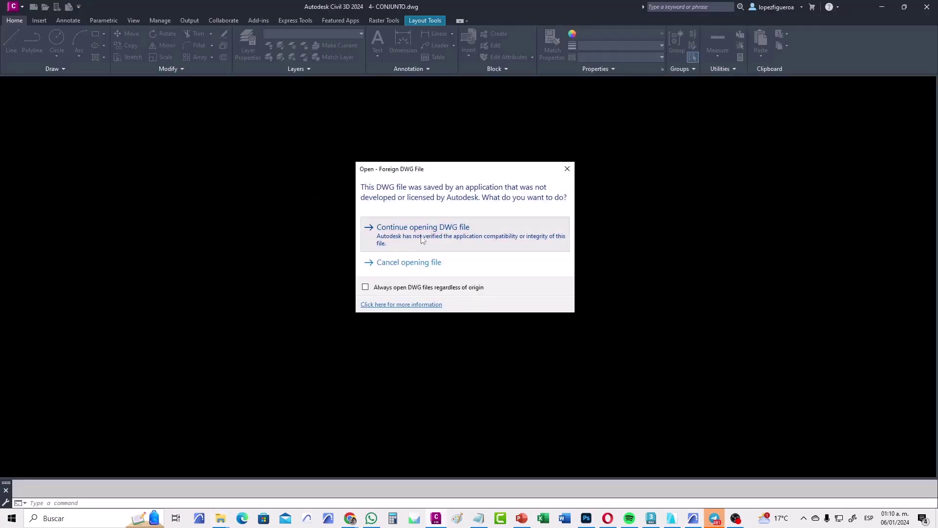
{"action": "left_click", "coordinate": [420, 235]}
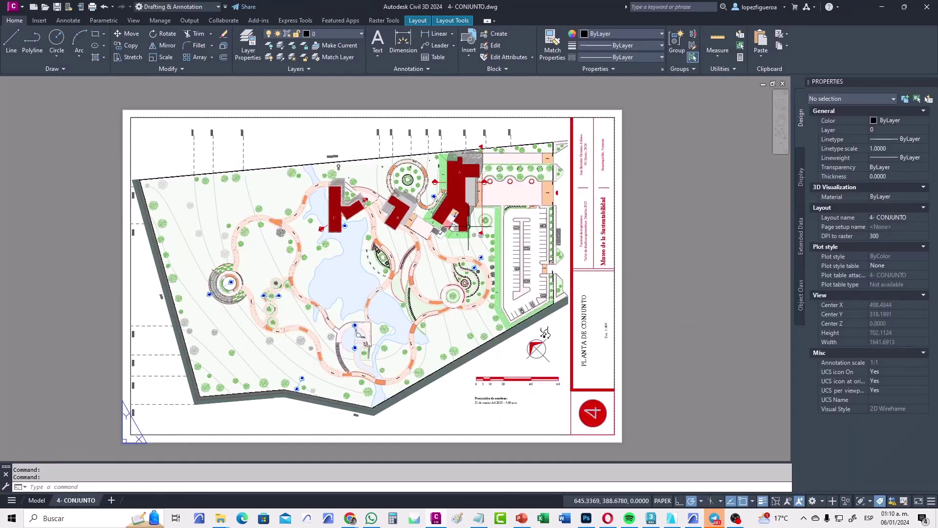
{"action": "scroll", "coordinate": [439, 189], "scroll_direction": "up", "scroll_amount": 4}
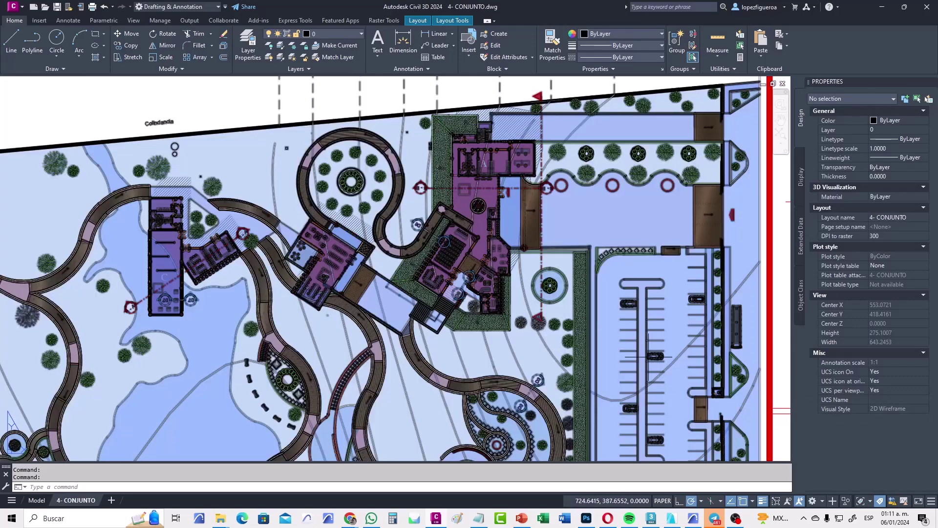
- Back in Archicad, close the Publicando results window and center the view on building A
{"action": "left_click", "coordinate": [701, 521]}
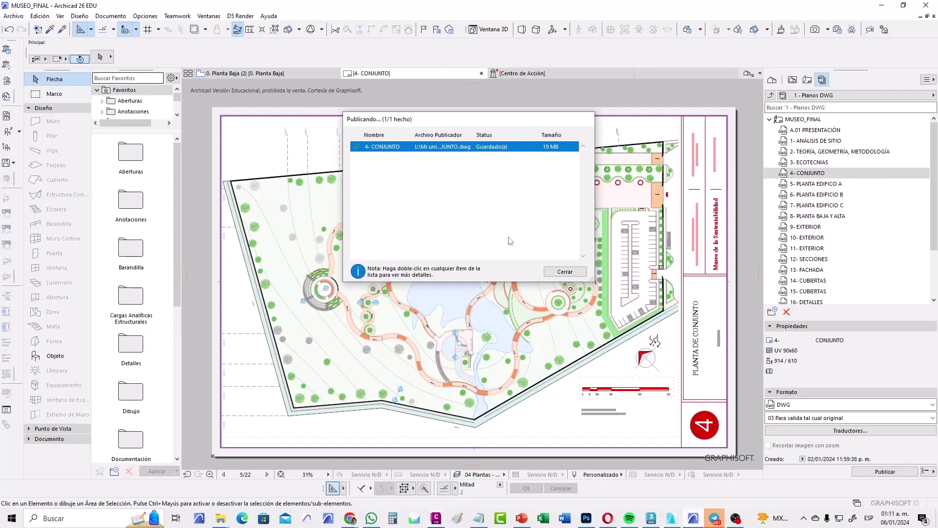
{"action": "left_click", "coordinate": [565, 271]}
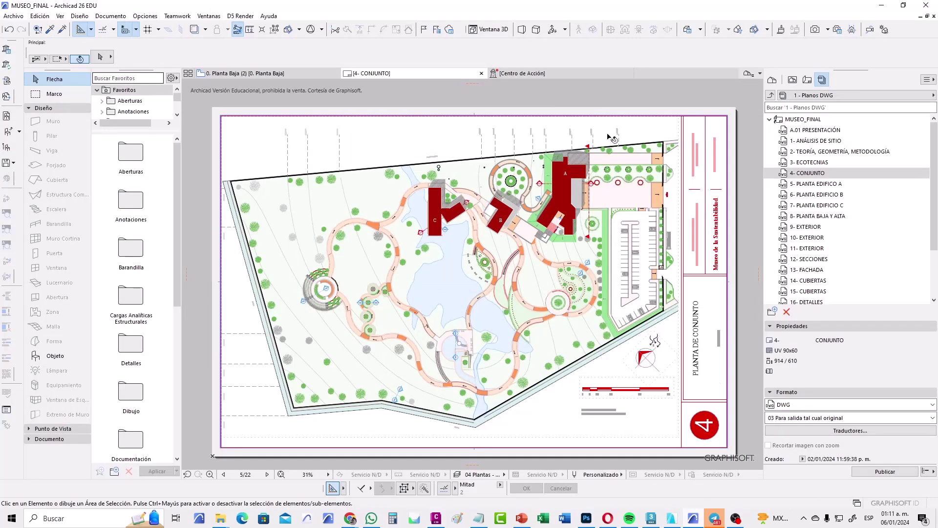
{"action": "scroll", "coordinate": [611, 171], "scroll_direction": "up", "scroll_amount": 5}
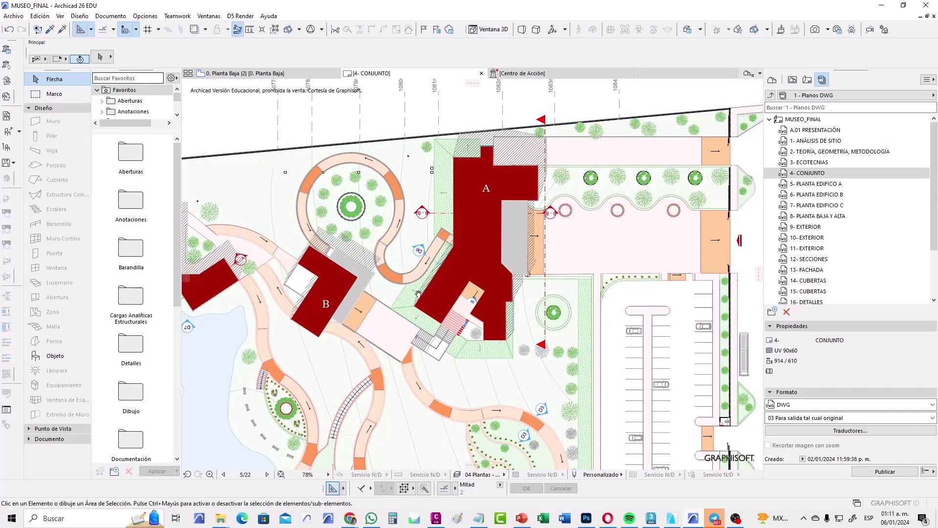
{"action": "middle_click_drag", "start_coordinate": [418, 294], "coordinate": [417, 304]}
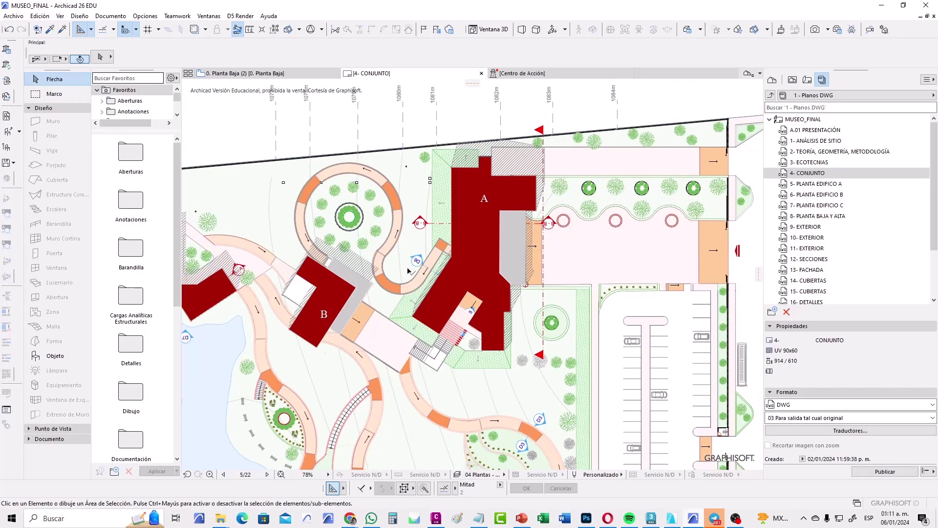
- Zoom in and out across the site plan to inspect the ramps and buildings A and B
{"action": "scroll", "coordinate": [364, 275], "scroll_direction": "up", "scroll_amount": 3}
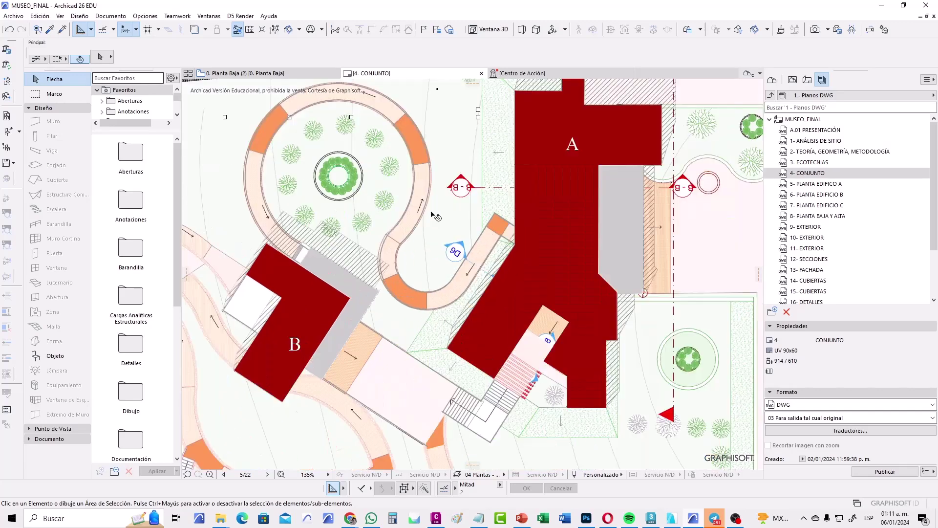
{"action": "scroll", "coordinate": [426, 210], "scroll_direction": "up", "scroll_amount": 5}
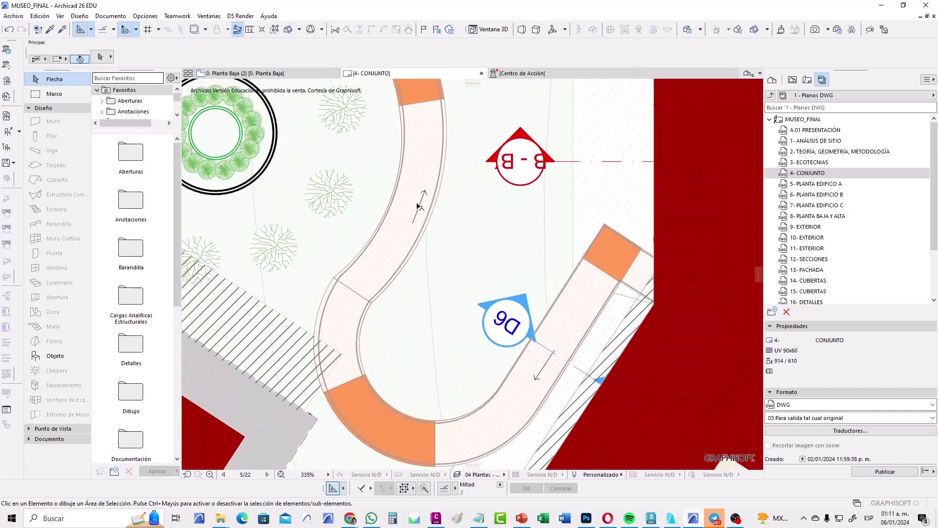
{"action": "scroll", "coordinate": [406, 232], "scroll_direction": "up", "scroll_amount": 3}
{"action": "scroll", "coordinate": [405, 235], "scroll_direction": "up", "scroll_amount": 1}
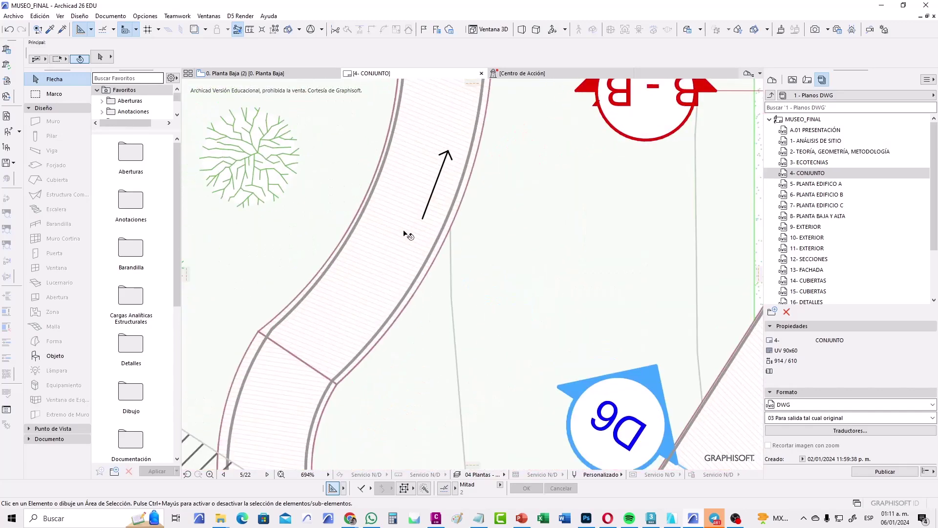
{"action": "scroll", "coordinate": [405, 235], "scroll_direction": "up", "scroll_amount": 2}
{"action": "scroll", "coordinate": [405, 235], "scroll_direction": "up", "scroll_amount": 2}
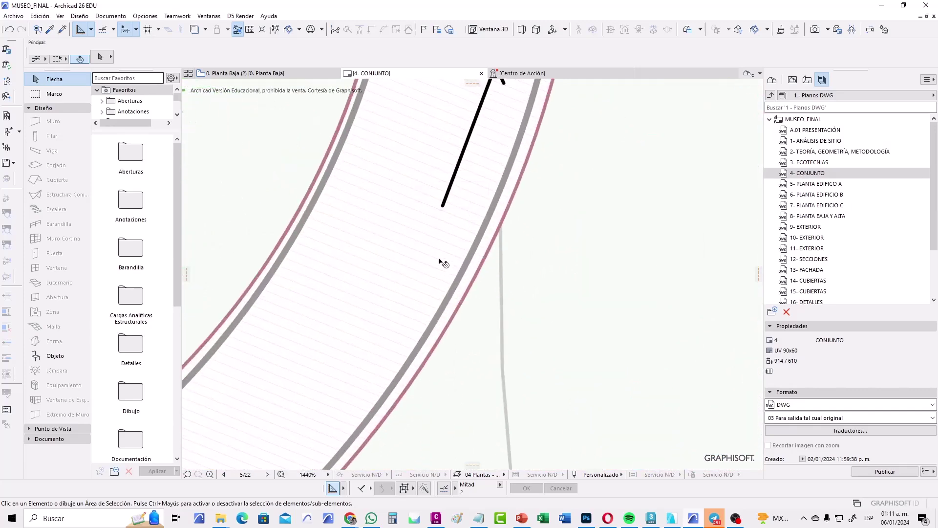
{"action": "scroll", "coordinate": [439, 259], "scroll_direction": "down", "scroll_amount": 7}
{"action": "scroll", "coordinate": [428, 274], "scroll_direction": "down", "scroll_amount": 4}
{"action": "scroll", "coordinate": [404, 326], "scroll_direction": "down", "scroll_amount": 3}
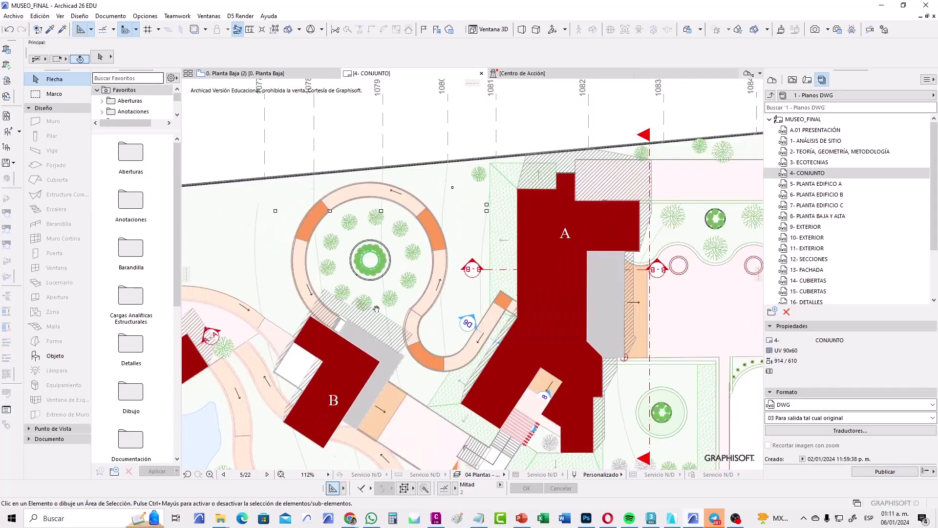
{"action": "scroll", "coordinate": [378, 293], "scroll_direction": "down", "scroll_amount": 2}
{"action": "scroll", "coordinate": [388, 234], "scroll_direction": "down", "scroll_amount": 3}
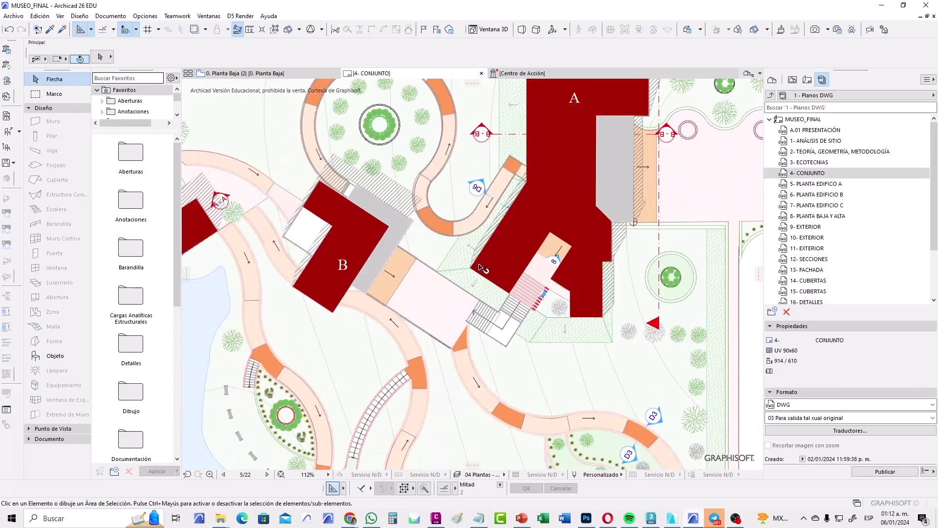
{"action": "scroll", "coordinate": [479, 266], "scroll_direction": "up", "scroll_amount": 5}
{"action": "scroll", "coordinate": [467, 267], "scroll_direction": "up", "scroll_amount": 3}
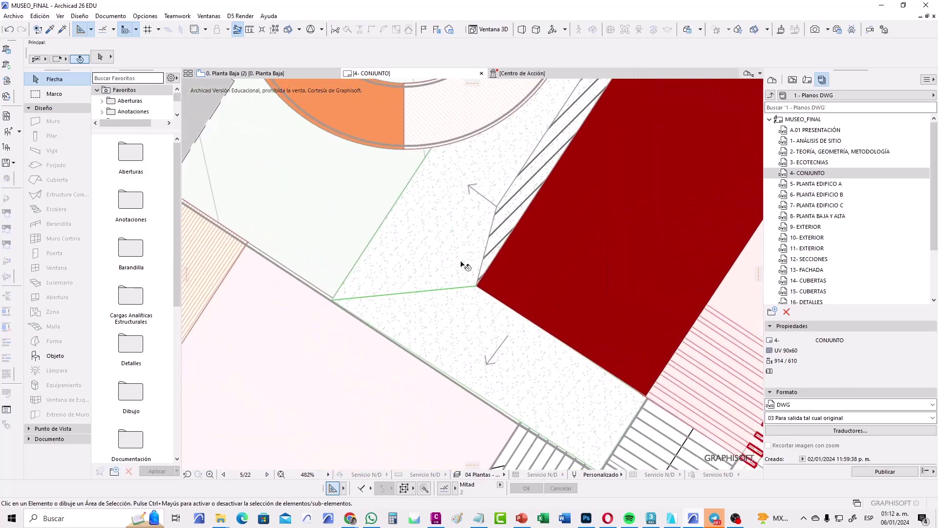
{"action": "scroll", "coordinate": [464, 266], "scroll_direction": "up", "scroll_amount": 3}
{"action": "scroll", "coordinate": [473, 394], "scroll_direction": "down", "scroll_amount": 4}
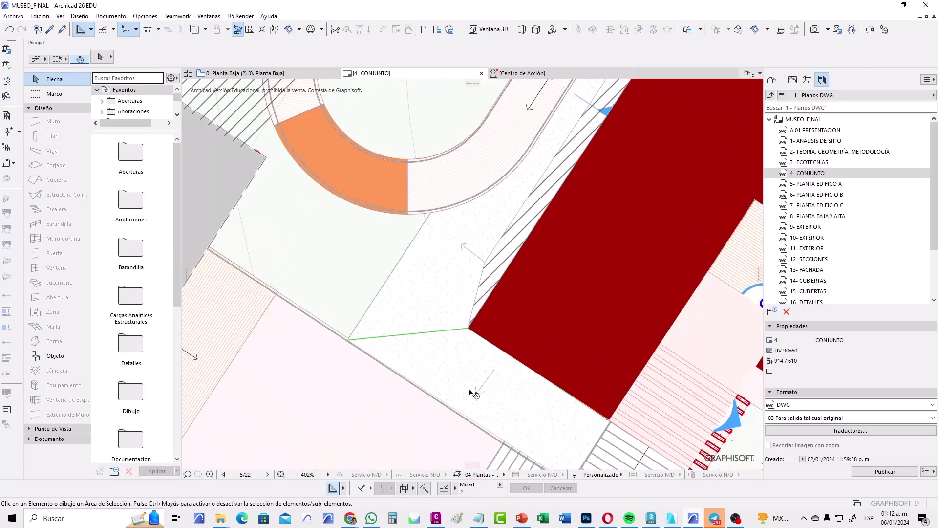
{"action": "scroll", "coordinate": [461, 303], "scroll_direction": "down", "scroll_amount": 7}
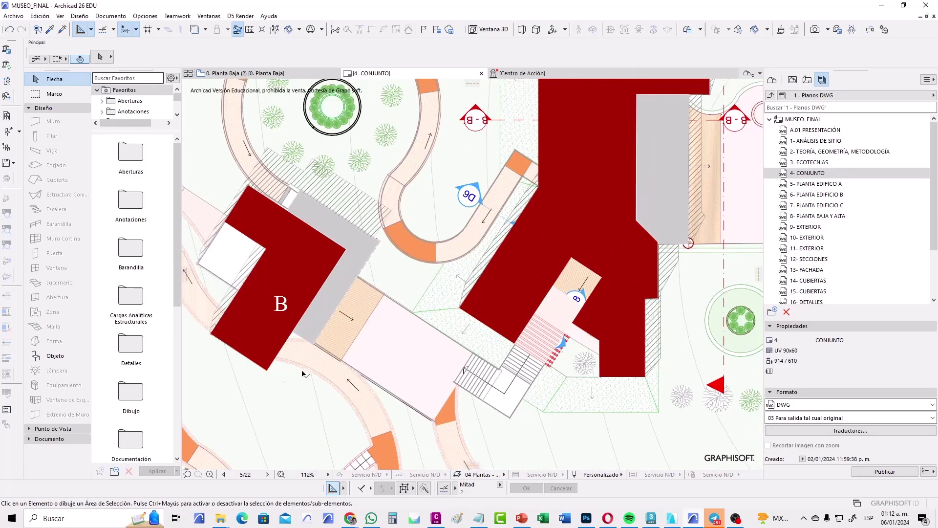
{"action": "scroll", "coordinate": [300, 377], "scroll_direction": "up", "scroll_amount": 6}
{"action": "scroll", "coordinate": [332, 361], "scroll_direction": "up", "scroll_amount": 4}
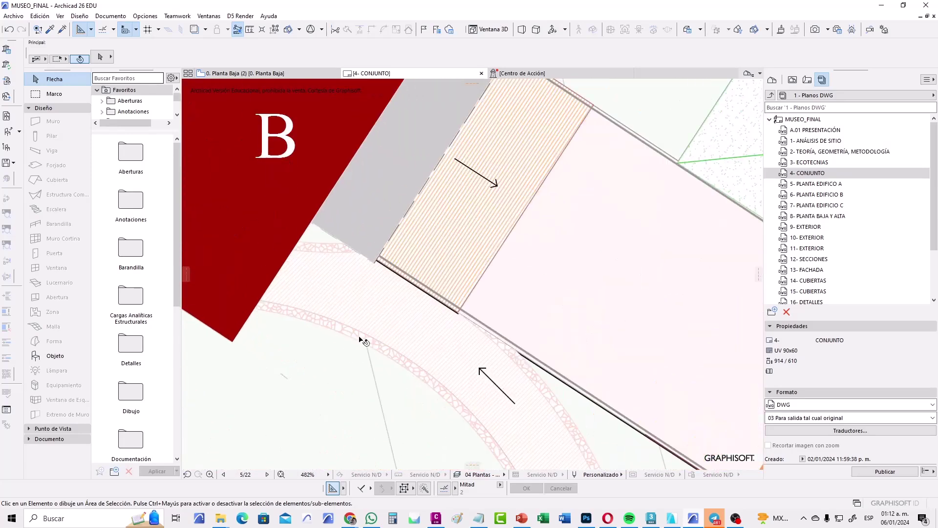
{"action": "scroll", "coordinate": [364, 336], "scroll_direction": "up", "scroll_amount": 2}
{"action": "scroll", "coordinate": [497, 330], "scroll_direction": "down", "scroll_amount": 5}
{"action": "scroll", "coordinate": [497, 331], "scroll_direction": "down", "scroll_amount": 4}
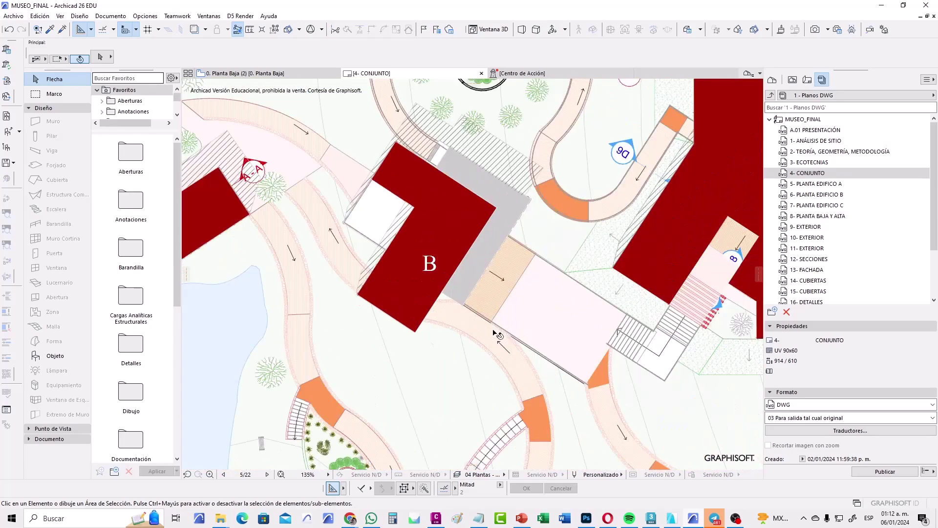
{"action": "scroll", "coordinate": [498, 337], "scroll_direction": "down", "scroll_amount": 3}
{"action": "scroll", "coordinate": [508, 328], "scroll_direction": "down", "scroll_amount": 2}
{"action": "scroll", "coordinate": [508, 328], "scroll_direction": "down", "scroll_amount": 2}
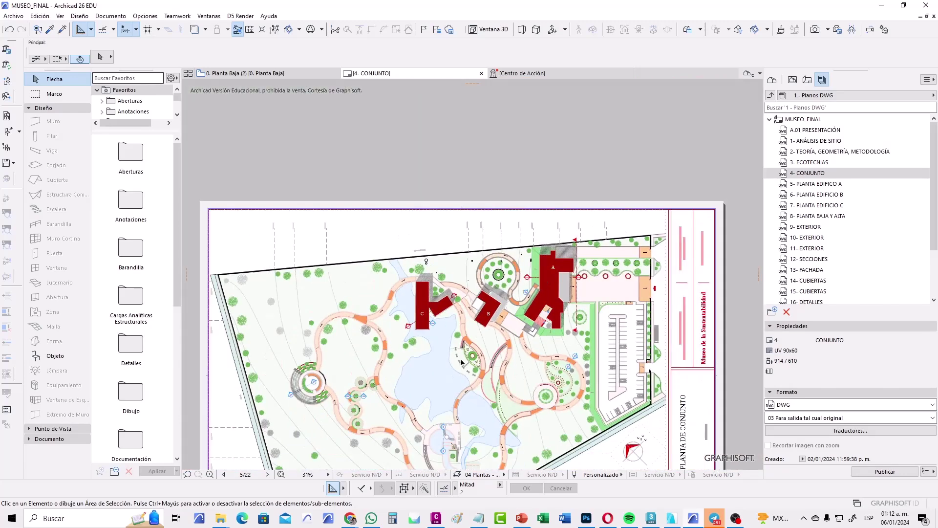
- Pan the sheet upward and zoom to 54% near building A
{"action": "middle_click_drag", "start_coordinate": [449, 281], "coordinate": [446, 241]}
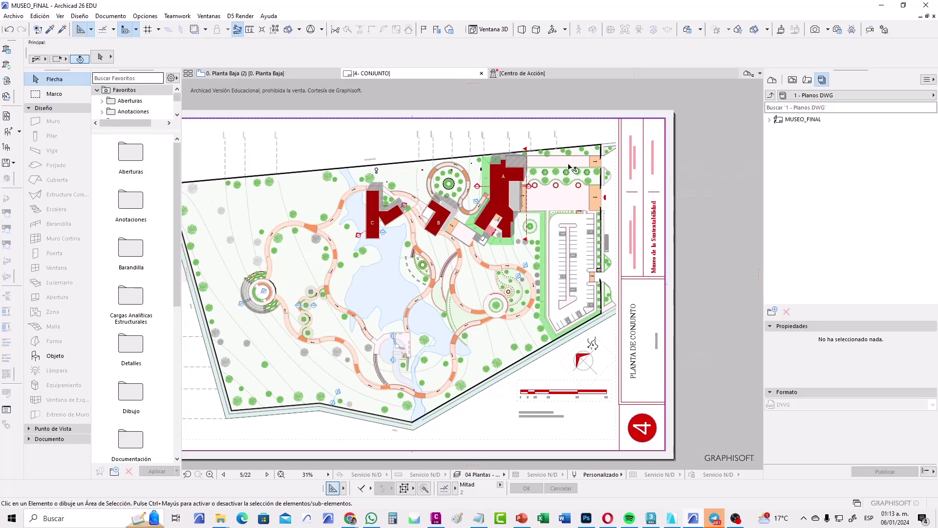
{"action": "scroll", "coordinate": [541, 161], "scroll_direction": "up", "scroll_amount": 3}
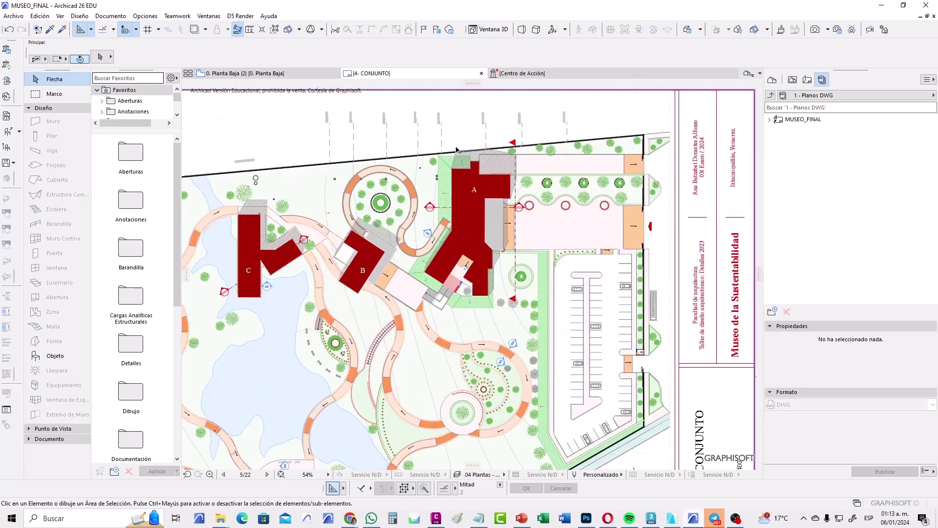